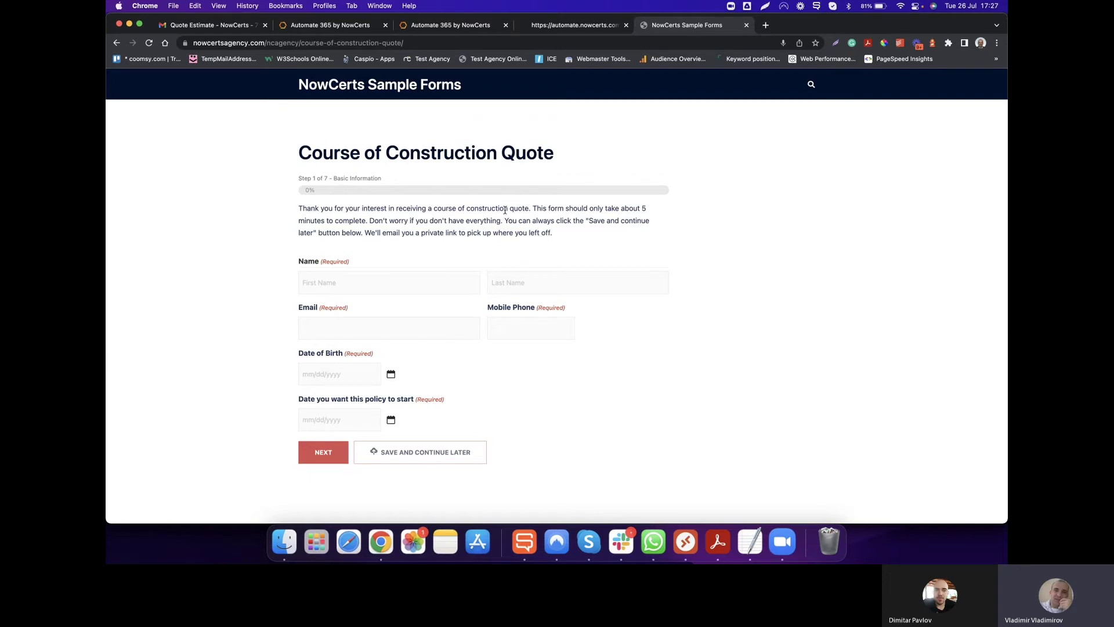
Step: Fill in the first and last name fields on the form and try to continue to the next step
click(395, 282)
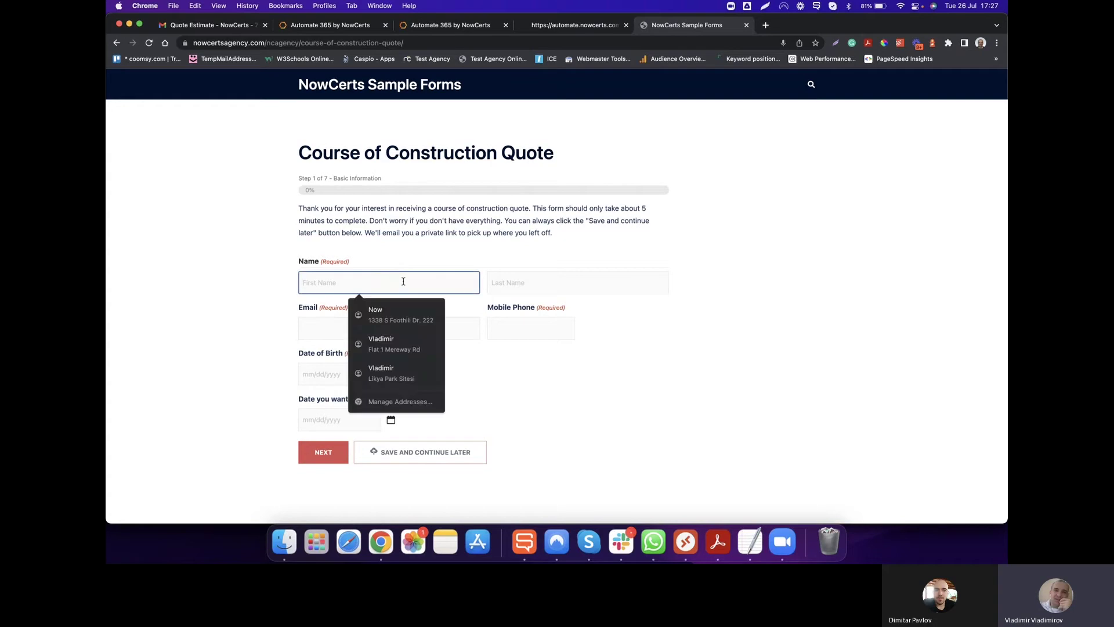
click(524, 281)
click(605, 244)
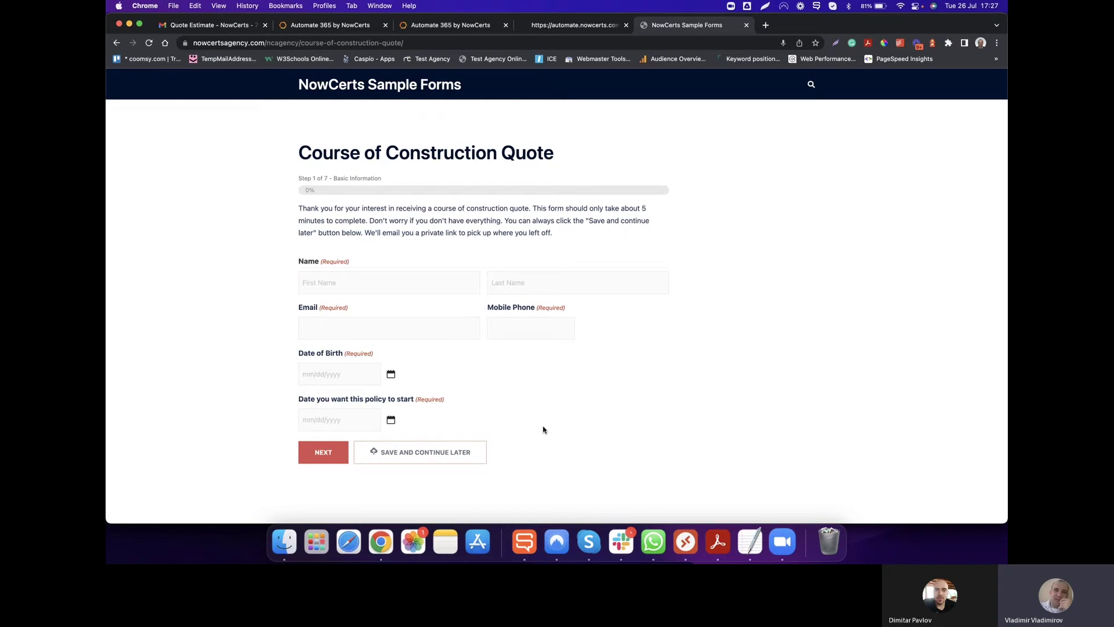
click(343, 451)
Step: Switch to the Automate 365 survey builder and review its Business Info and Coverage Limits fields
click(460, 27)
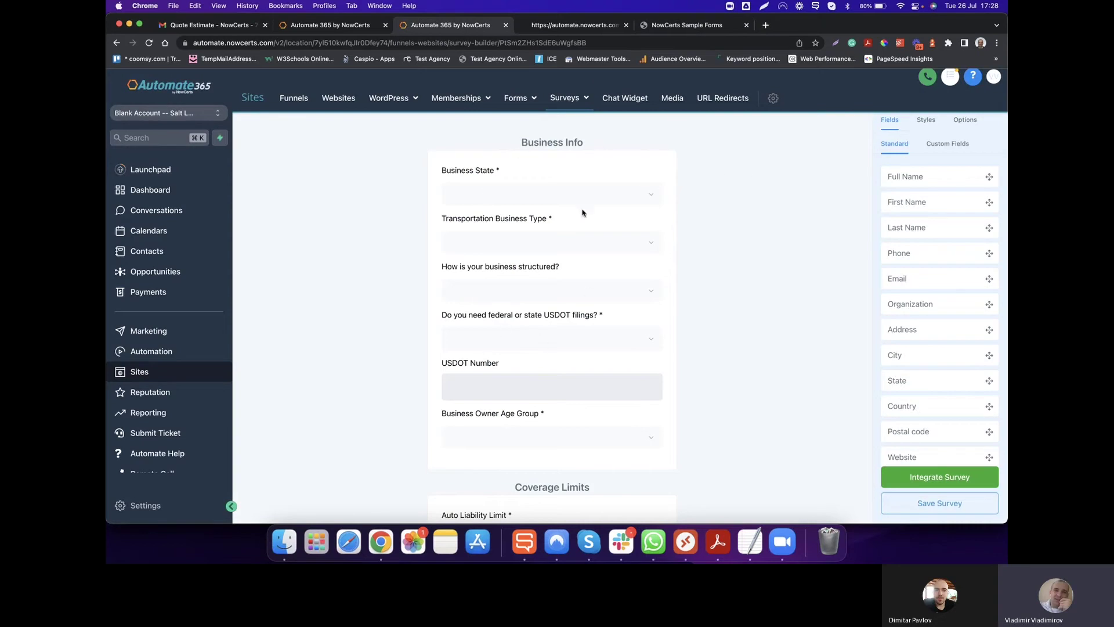
scroll(681, 331, down, 1)
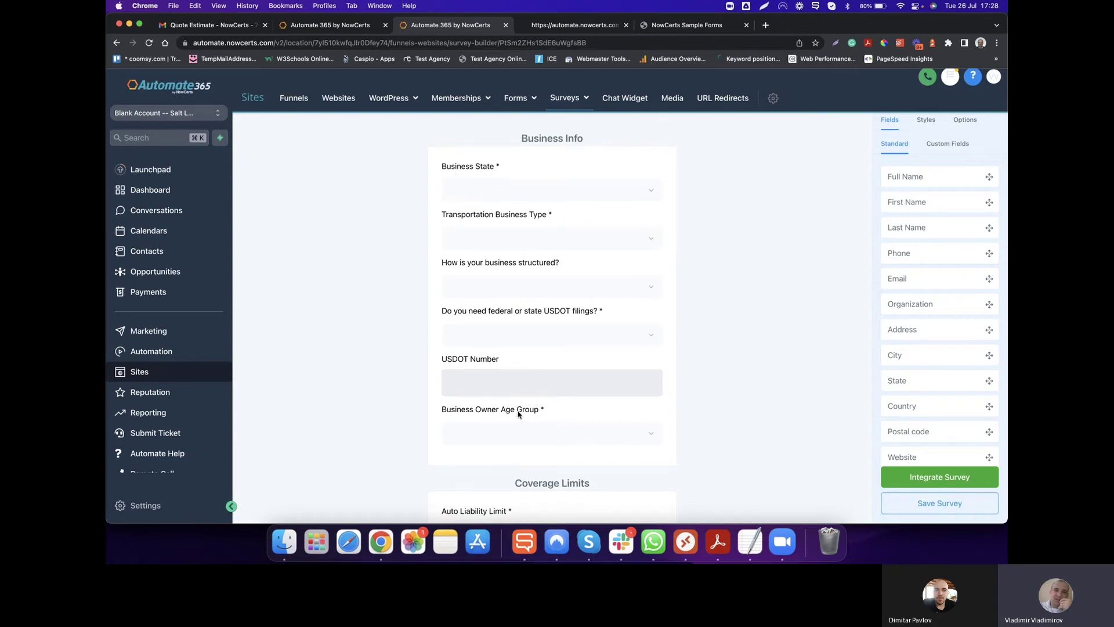
scroll(518, 413, down, 3)
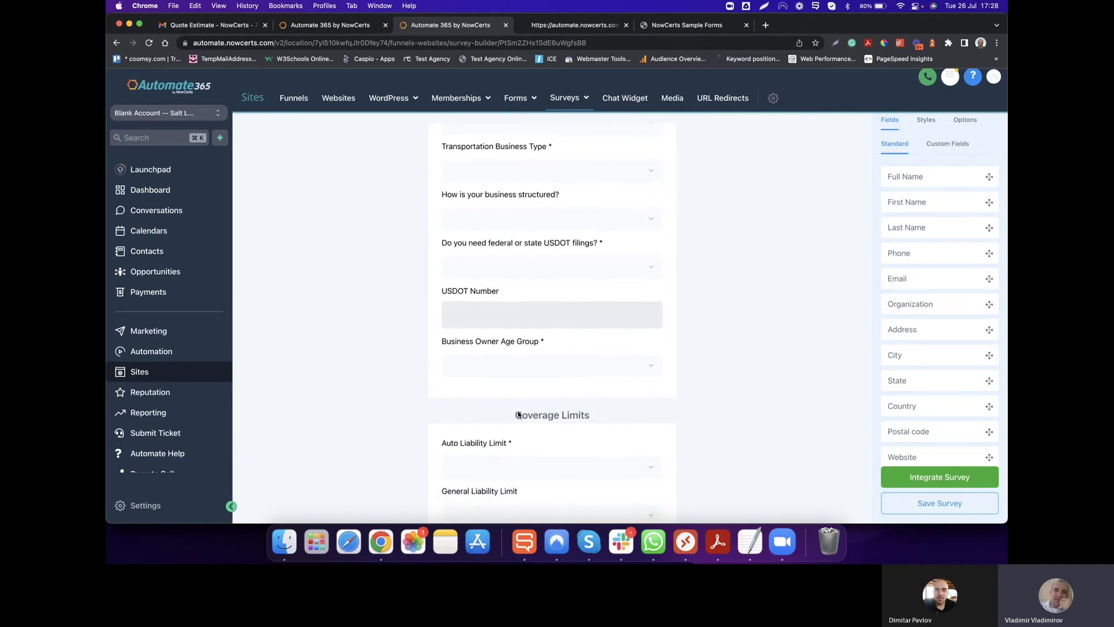
scroll(518, 413, up, 3)
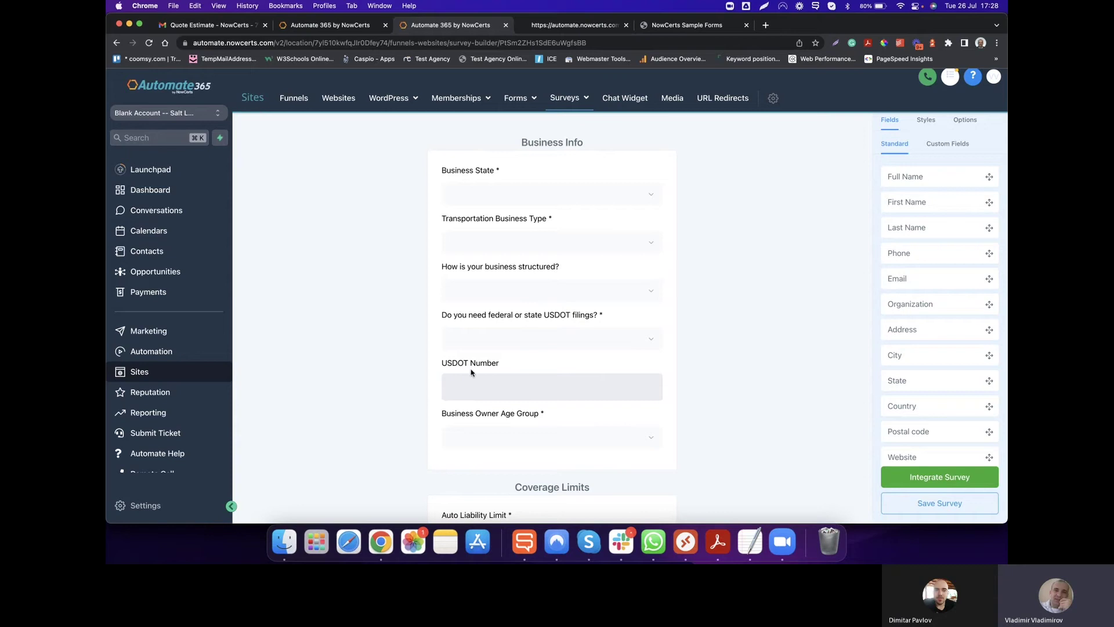
click(511, 435)
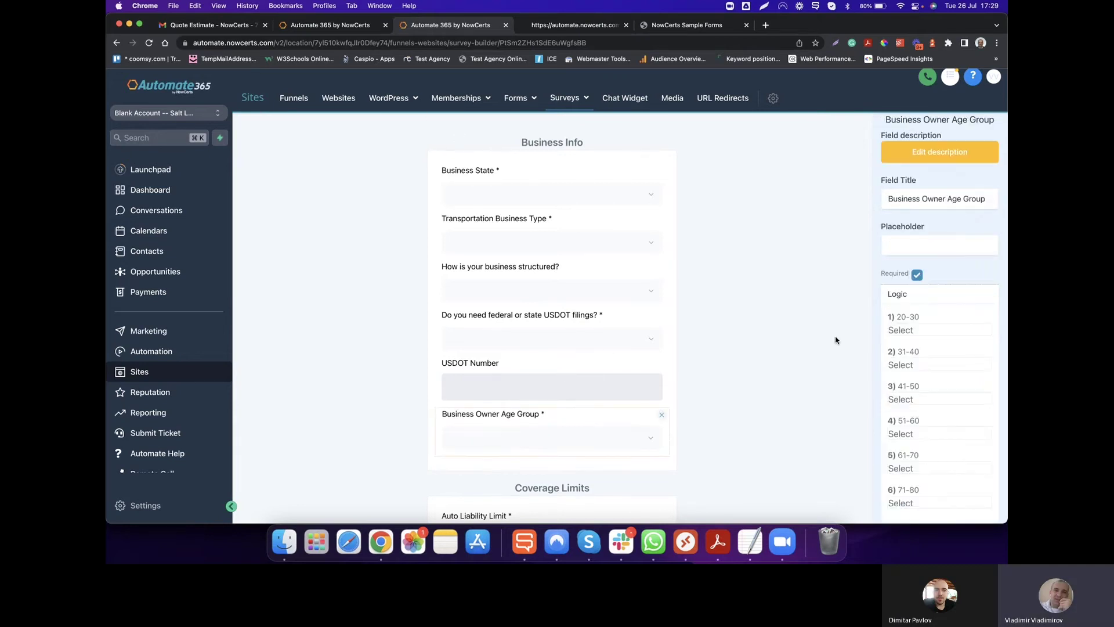
scroll(796, 365, down, 1)
scroll(796, 365, down, 1)
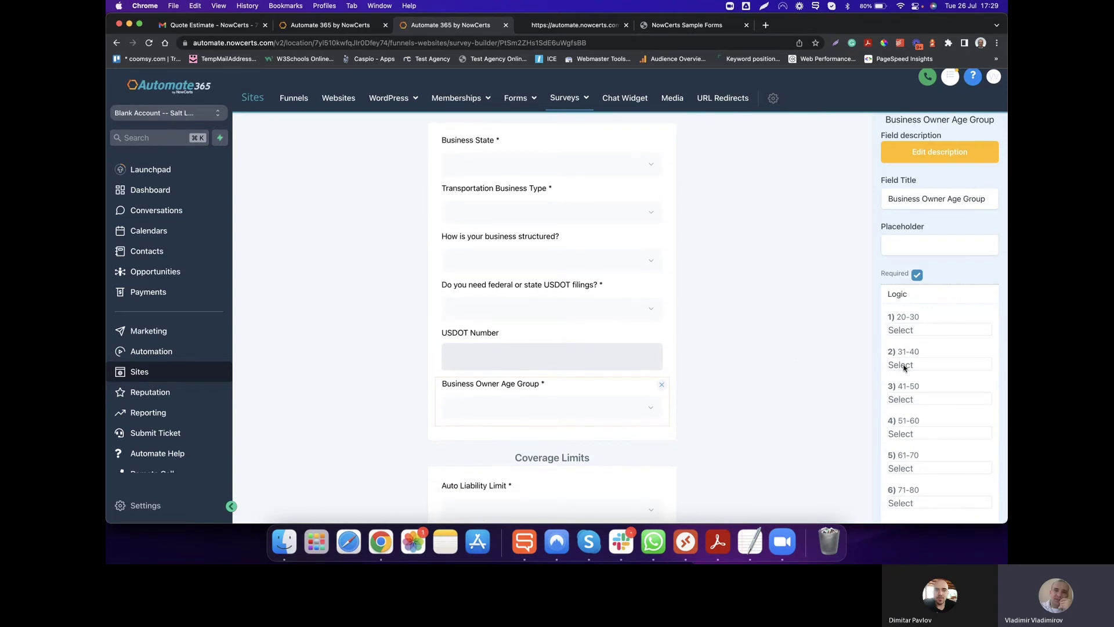
scroll(903, 367, down, 1)
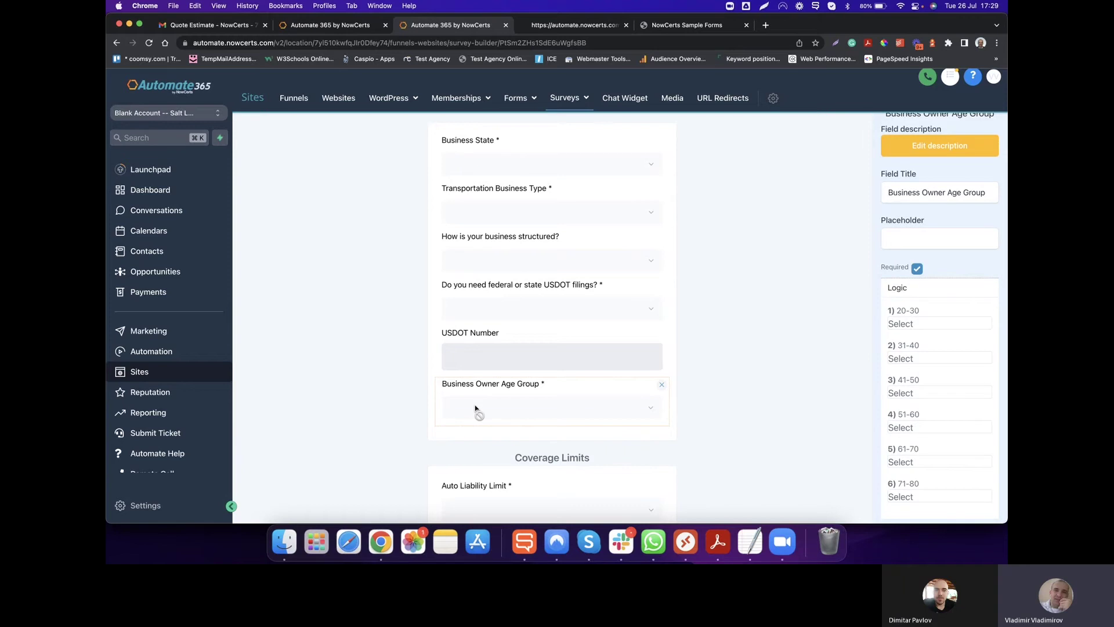
scroll(533, 309, up, 1)
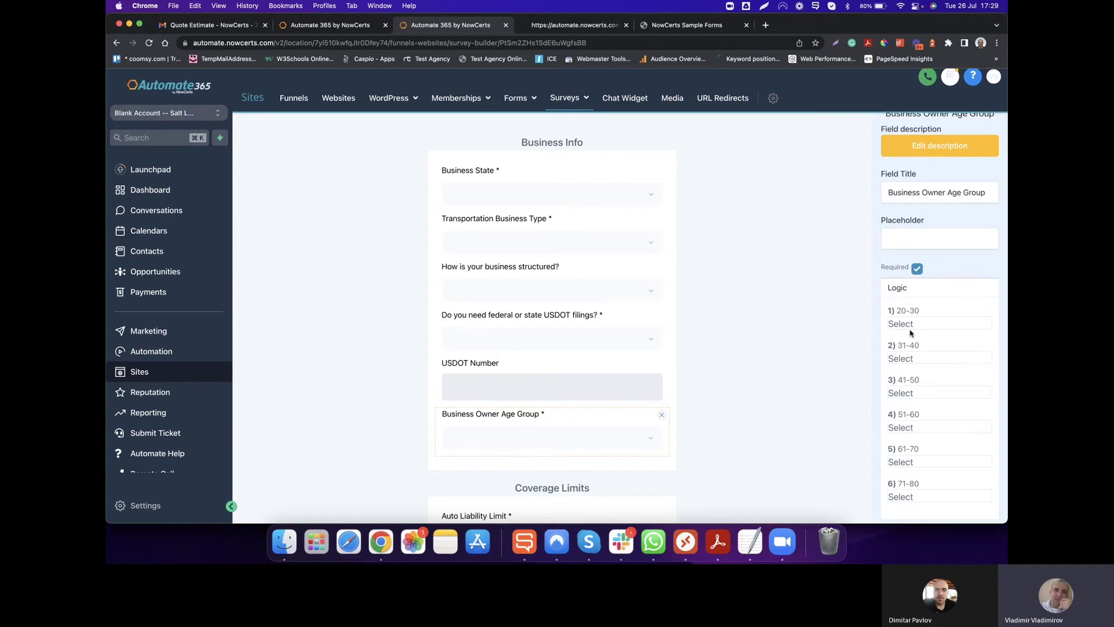
click(779, 291)
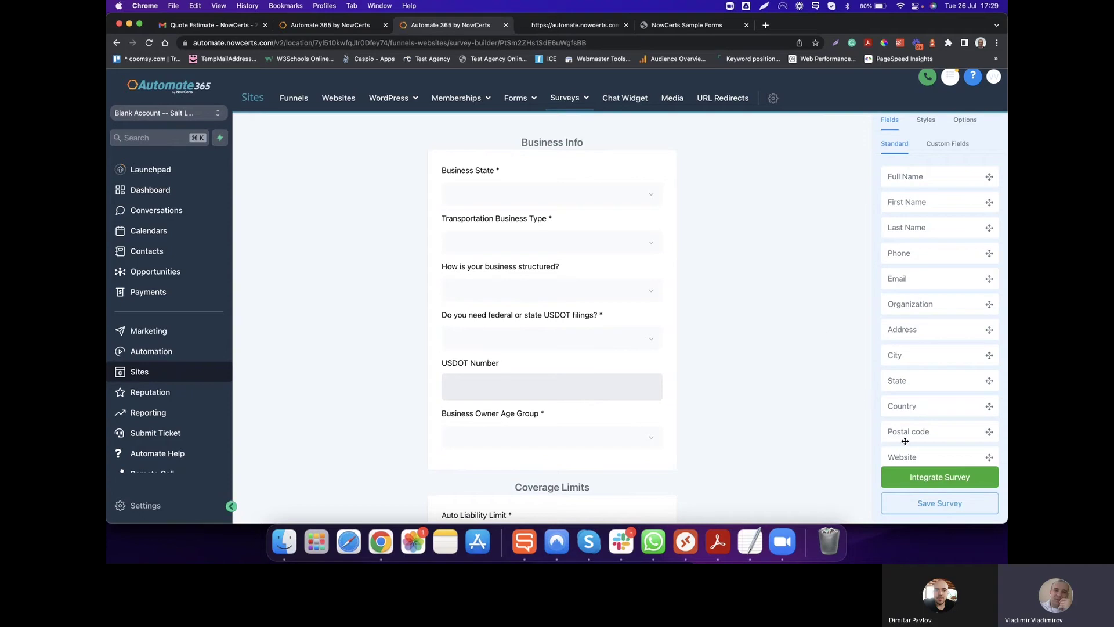
Step: Open Integrate Survey, select the iframe embed code, then display the survey's shareable link
scroll(719, 327, down, 1)
scroll(720, 327, down, 1)
scroll(721, 324, up, 1)
scroll(537, 364, down, 10)
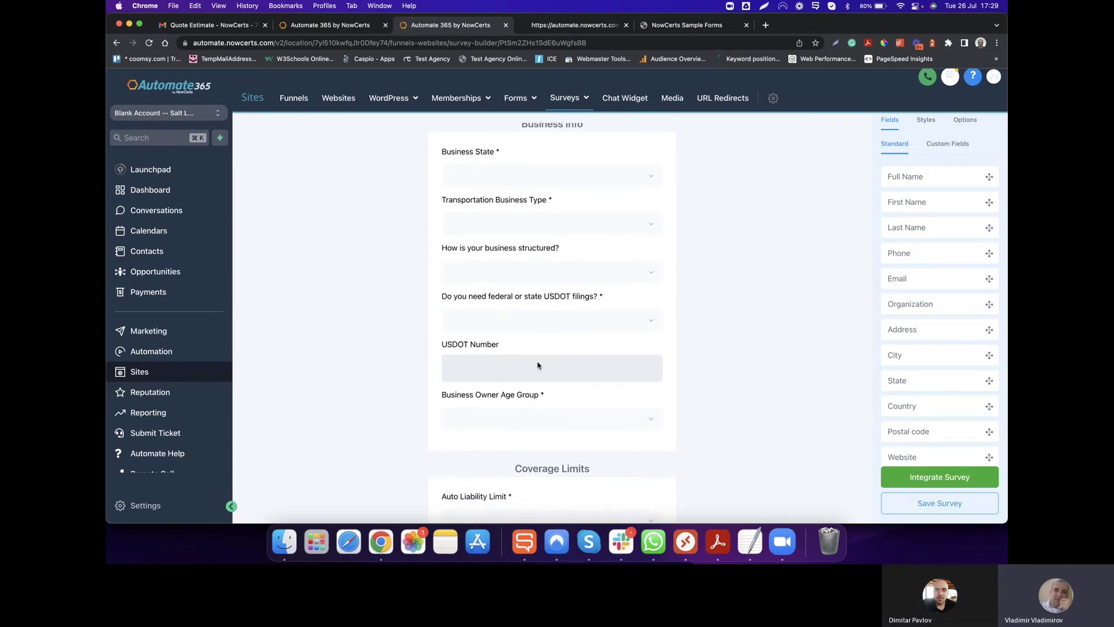
scroll(535, 366, down, 5)
scroll(535, 365, up, 15)
click(935, 479)
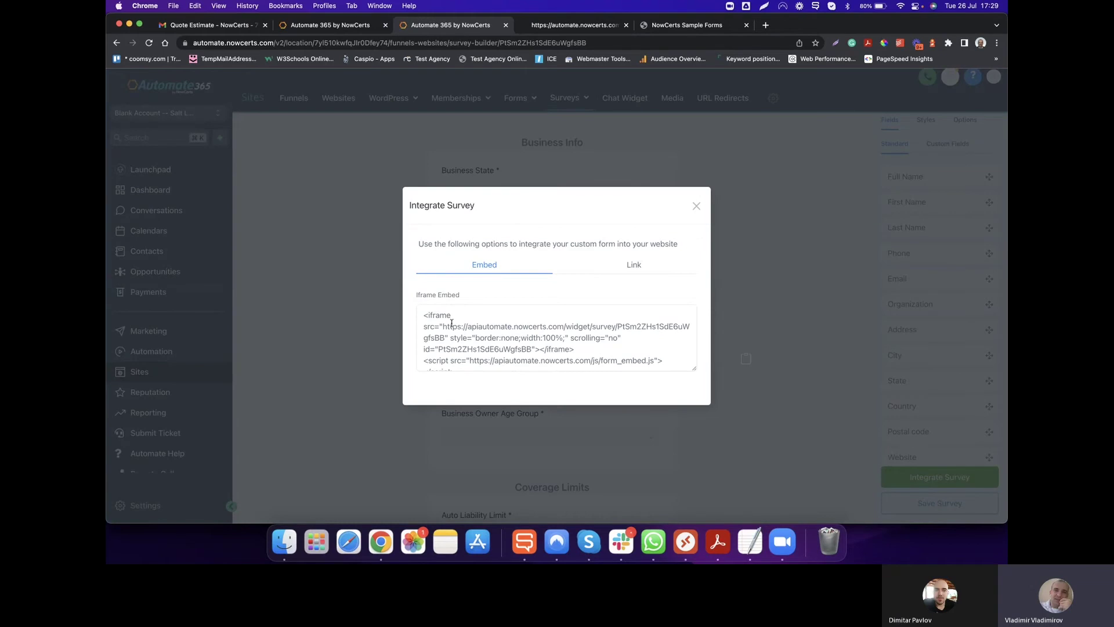
triple_click(451, 323)
click(632, 265)
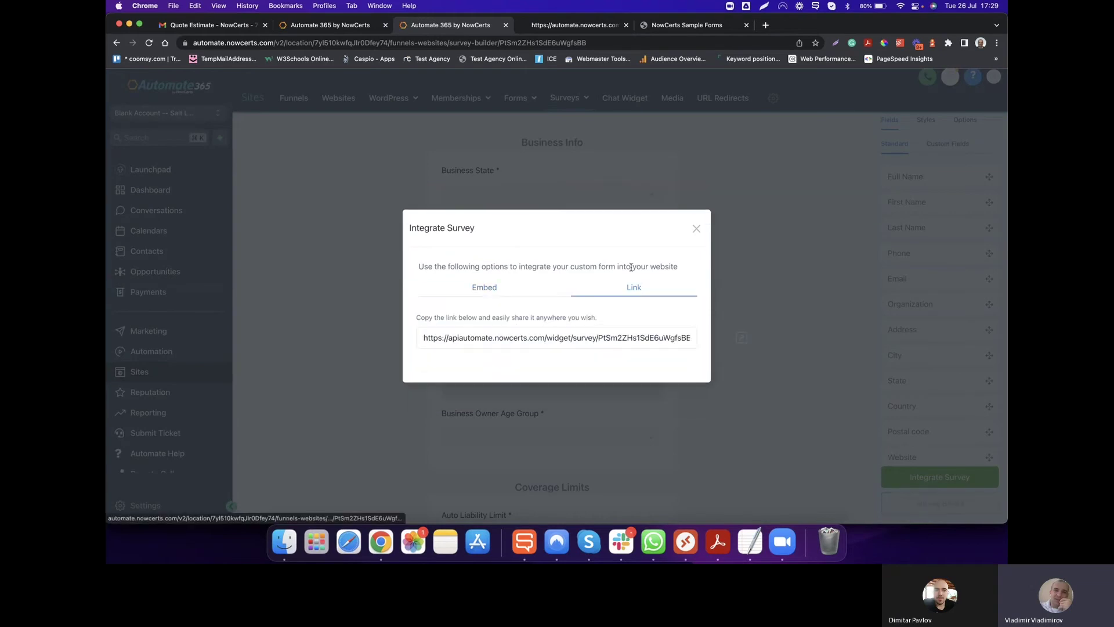
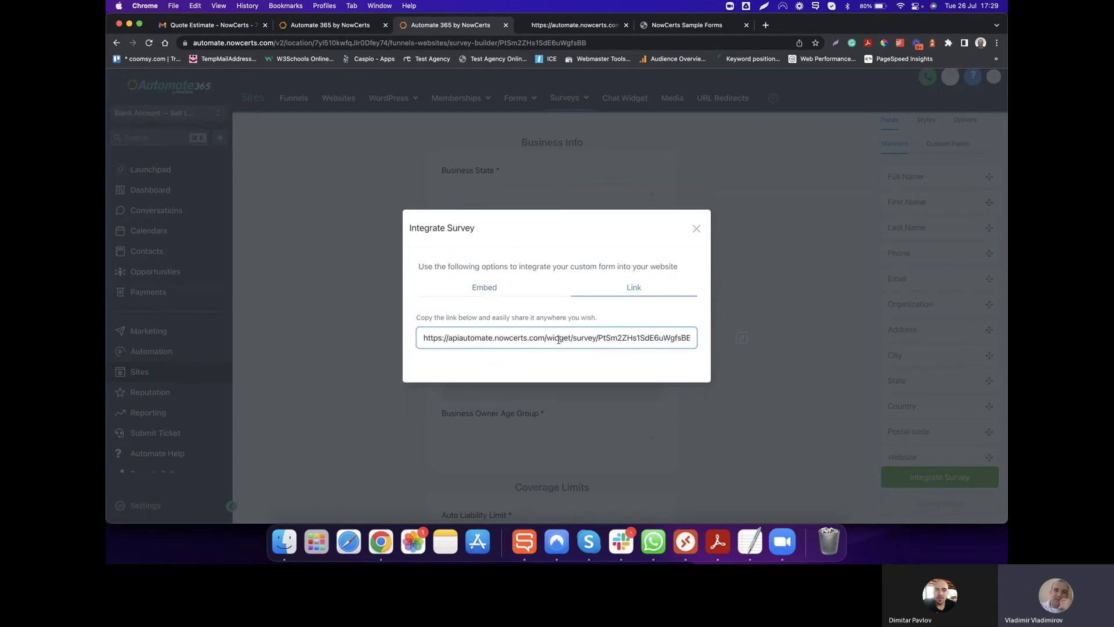
Step: Close the Integrate Survey dialog and switch to the NowCerts Sample Forms tab
click(696, 228)
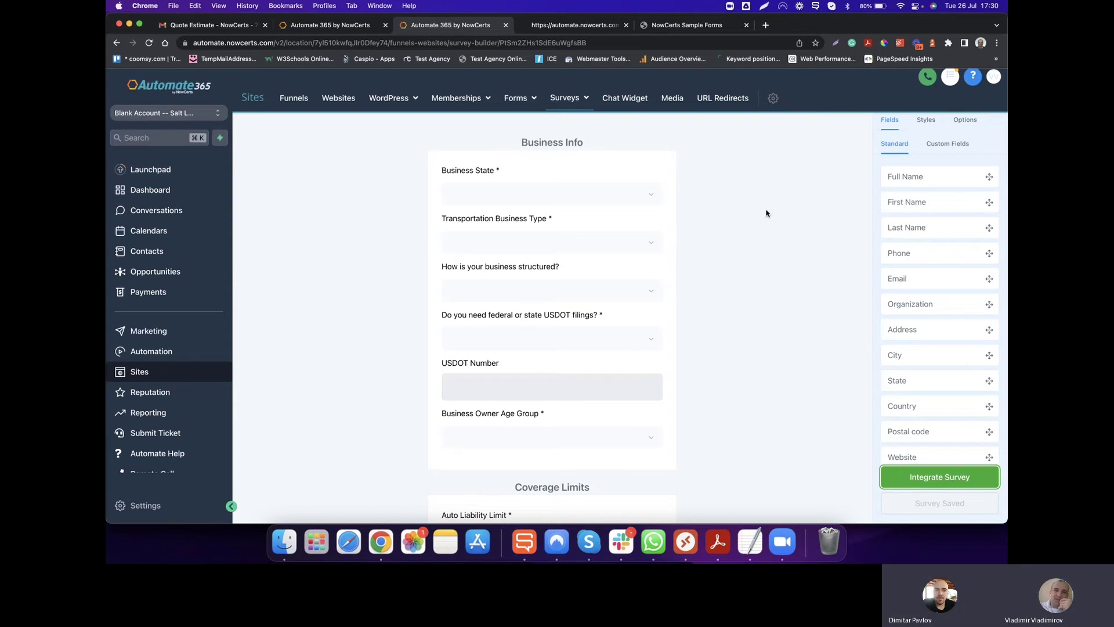
click(690, 25)
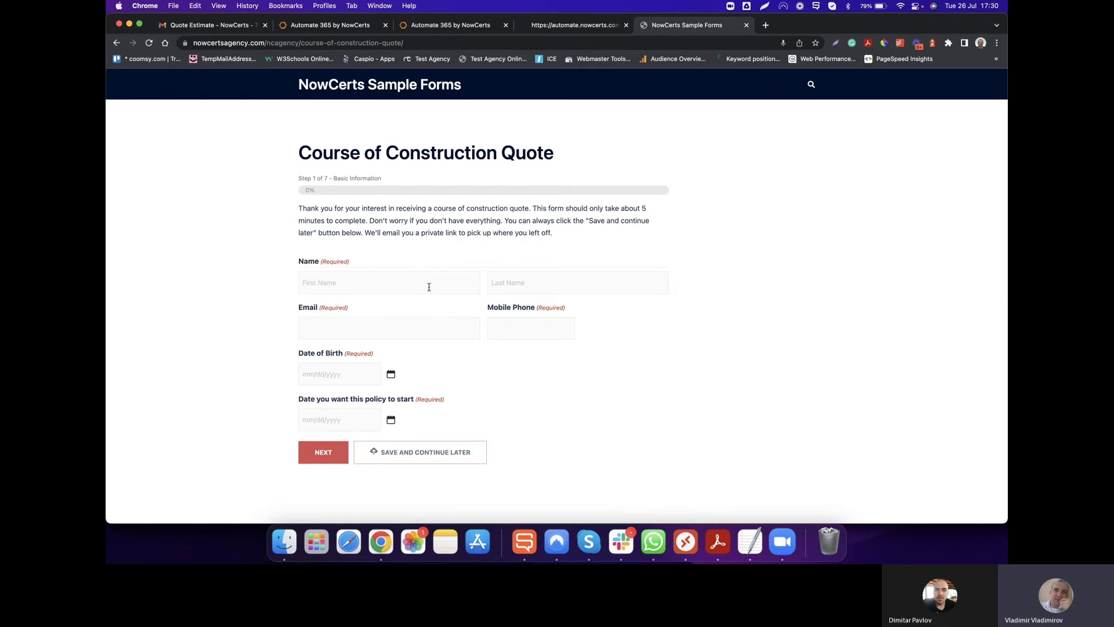
Step: Look over the Course of Construction Quote form's Email, First Name, Last Name and Mobile Phone fields
click(429, 25)
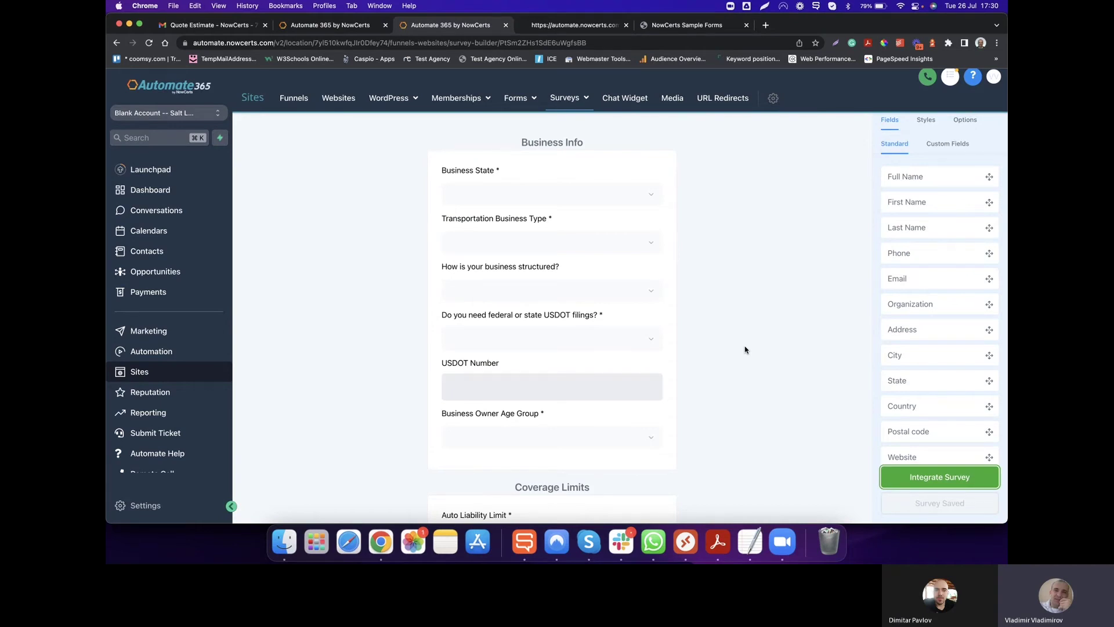
click(687, 25)
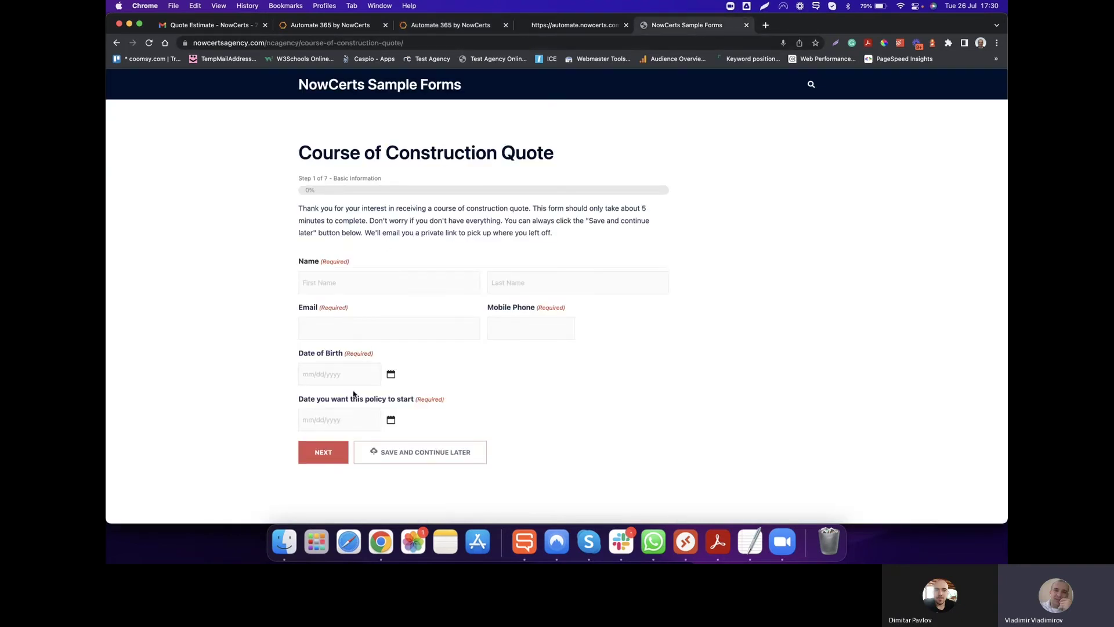
click(378, 335)
click(368, 281)
click(539, 280)
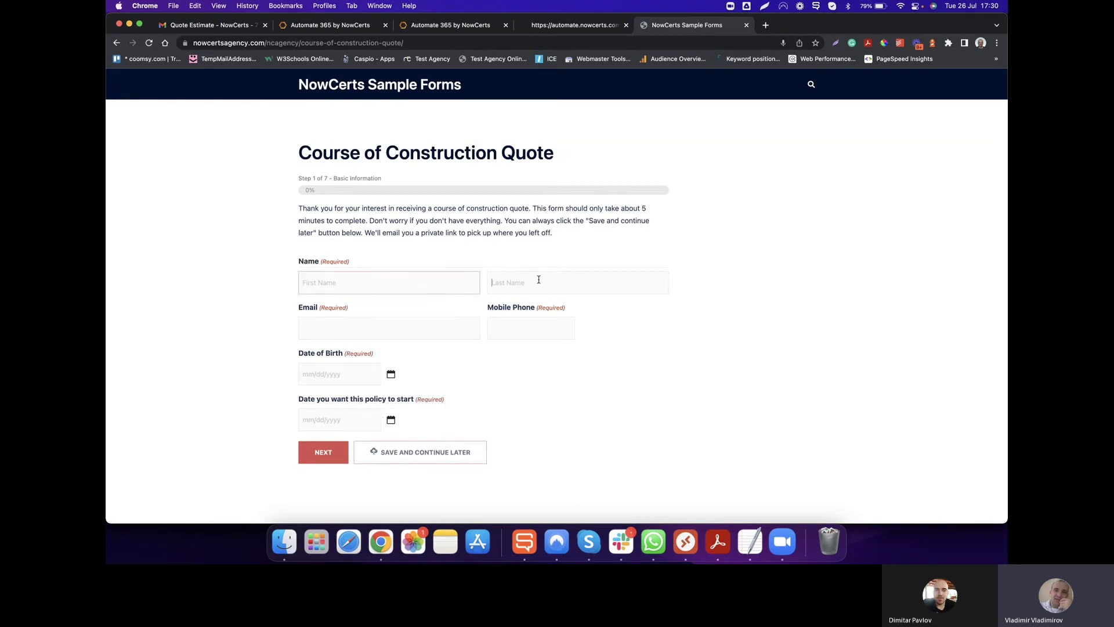
click(507, 323)
click(577, 251)
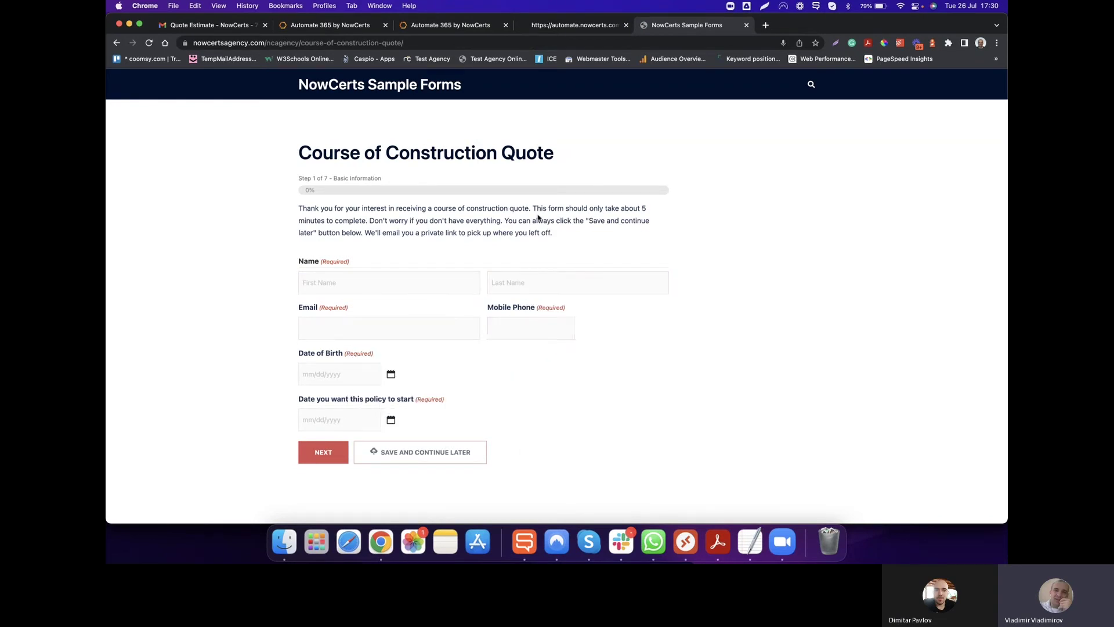
Step: Return to the survey builder and bring the Business Info survey back into view
click(466, 26)
scroll(601, 350, down, 10)
scroll(598, 354, up, 4)
scroll(598, 354, up, 6)
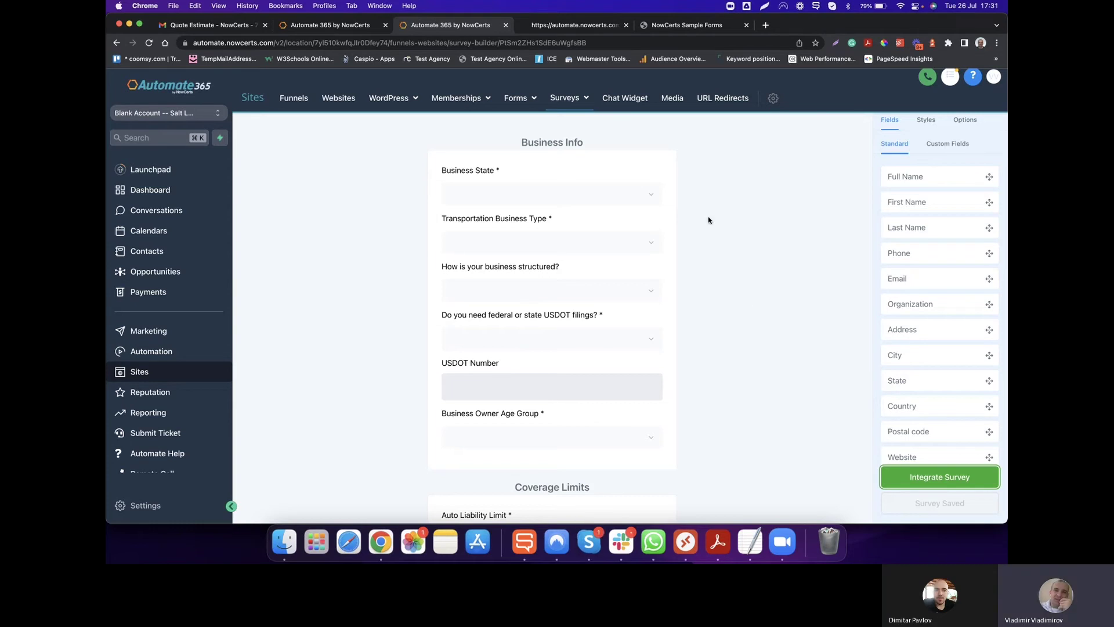
Step: Leave the Business Info survey for the Workflows page listing the Drivers and Limits folders
scroll(544, 461, down, 5)
scroll(544, 460, up, 4)
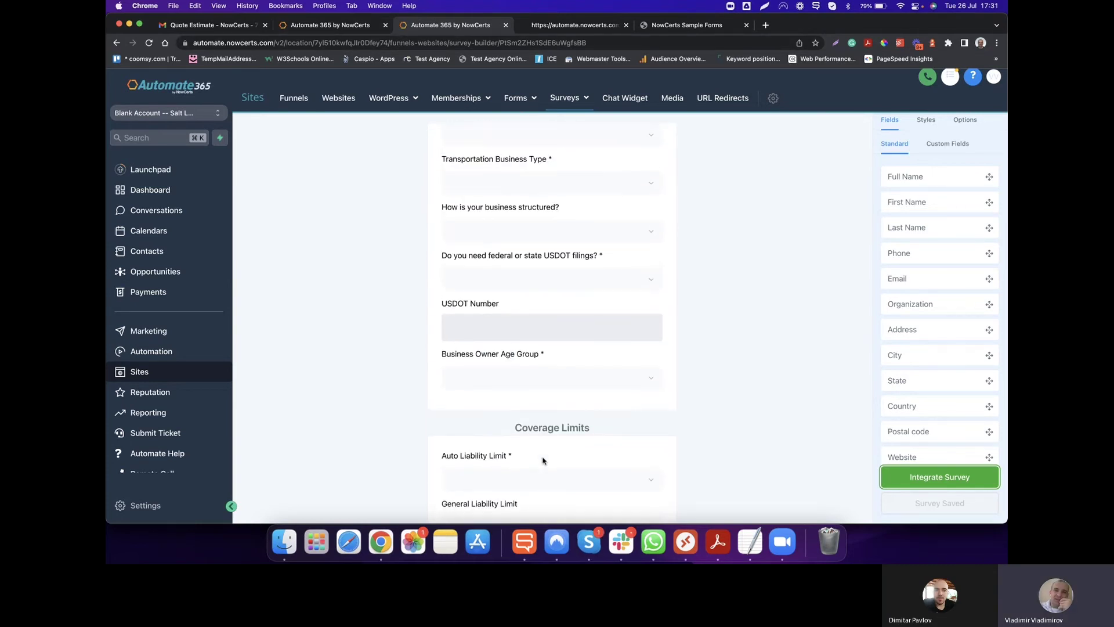
scroll(543, 460, up, 1)
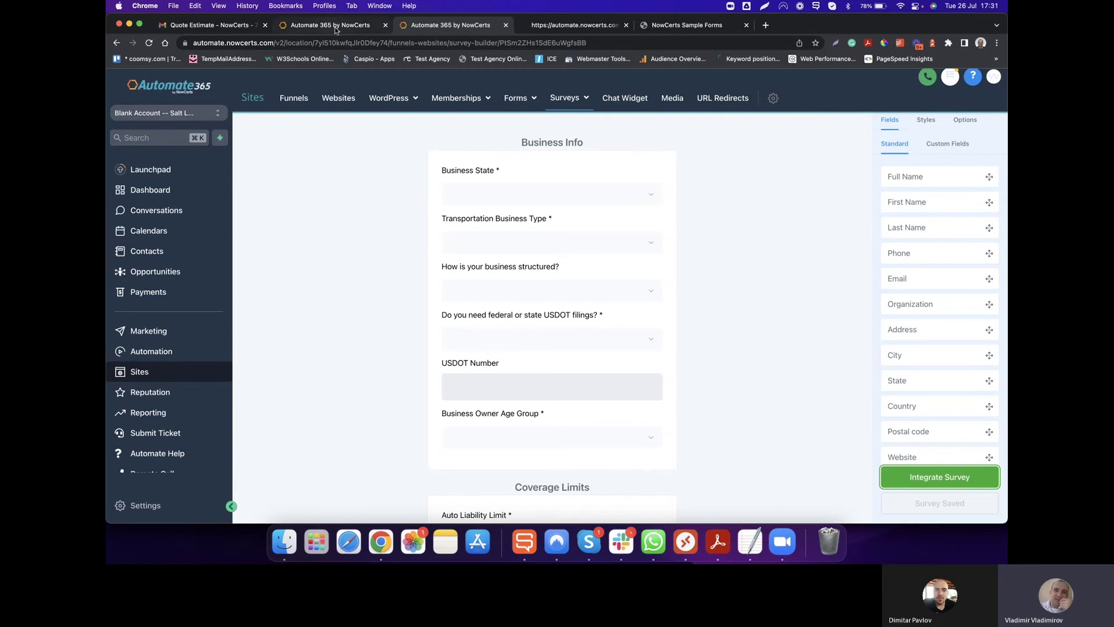
key(super+bracketleft)
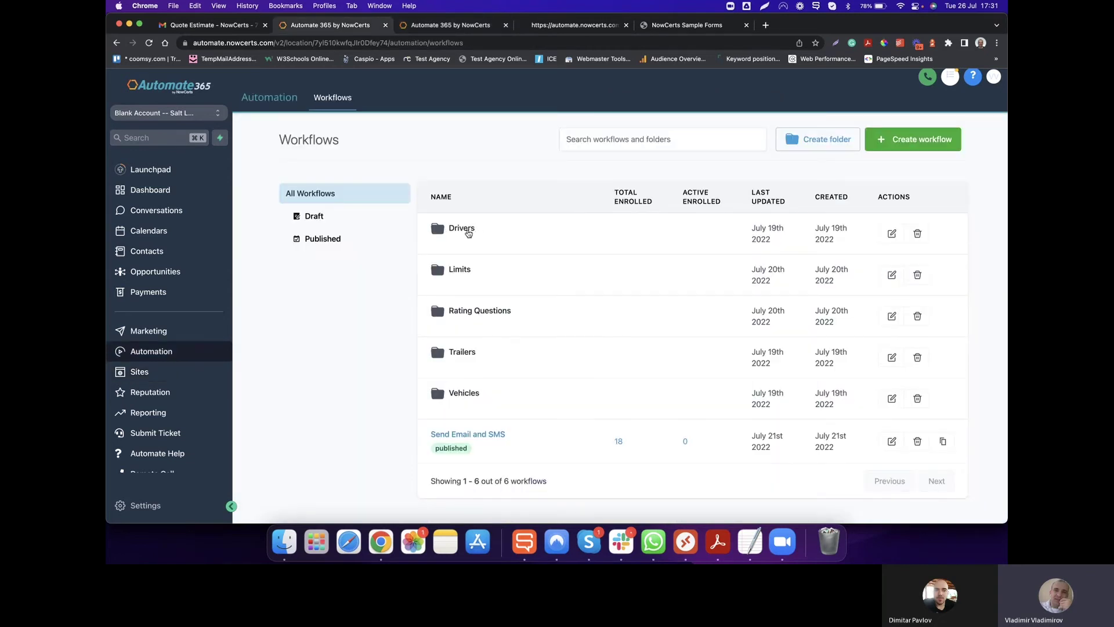
Step: Check the Limits folder, then open the Filings workflow inside Rating Questions
click(464, 271)
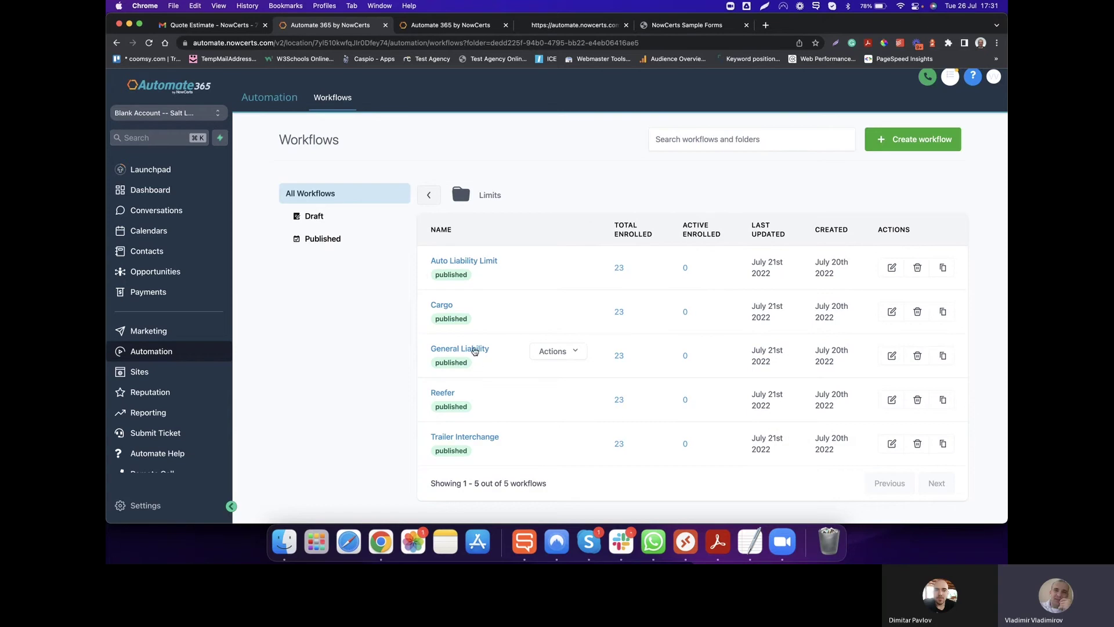
click(430, 198)
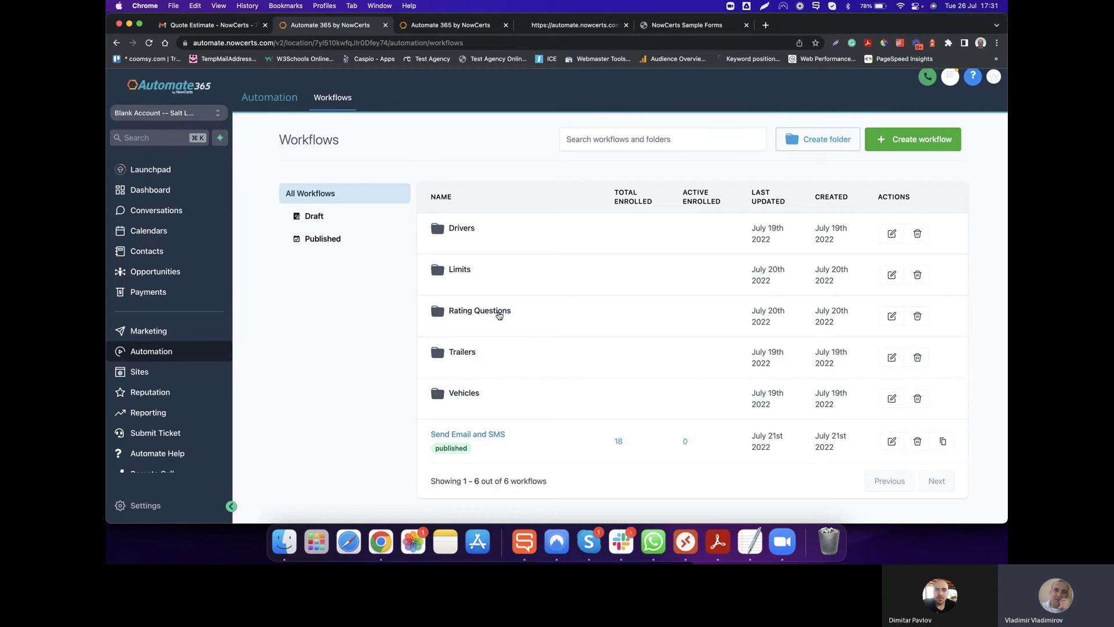
click(498, 315)
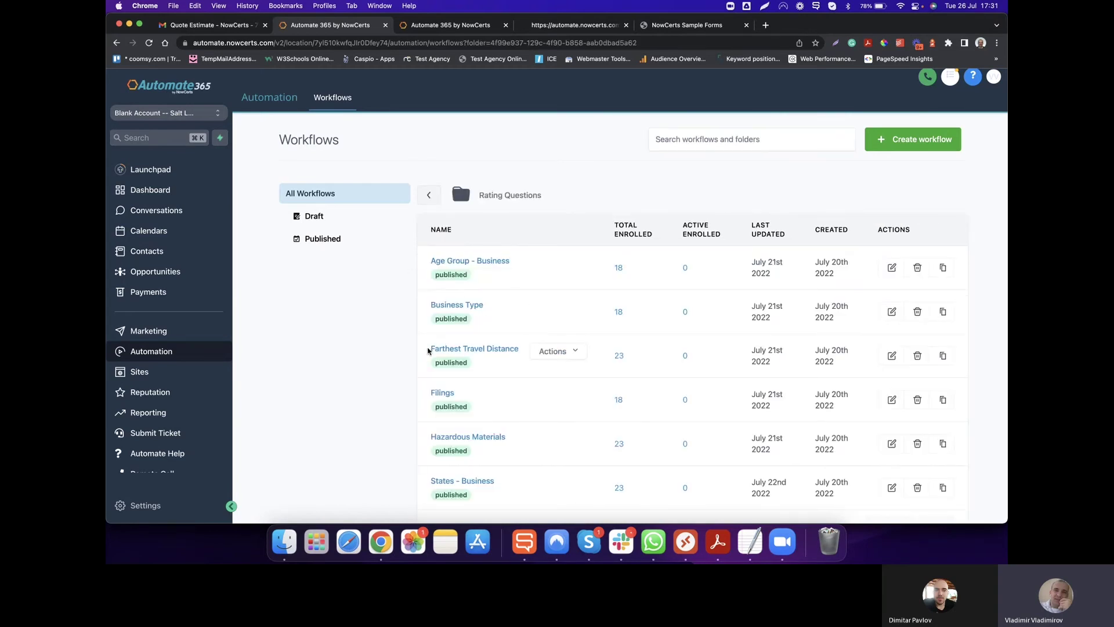
scroll(432, 345, down, 2)
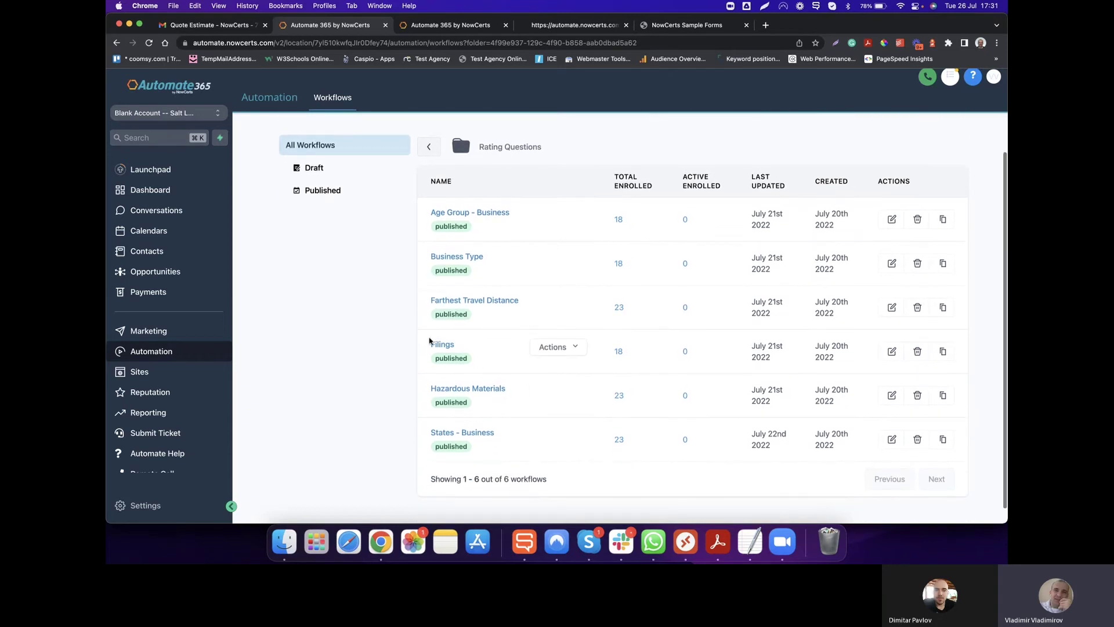
click(443, 346)
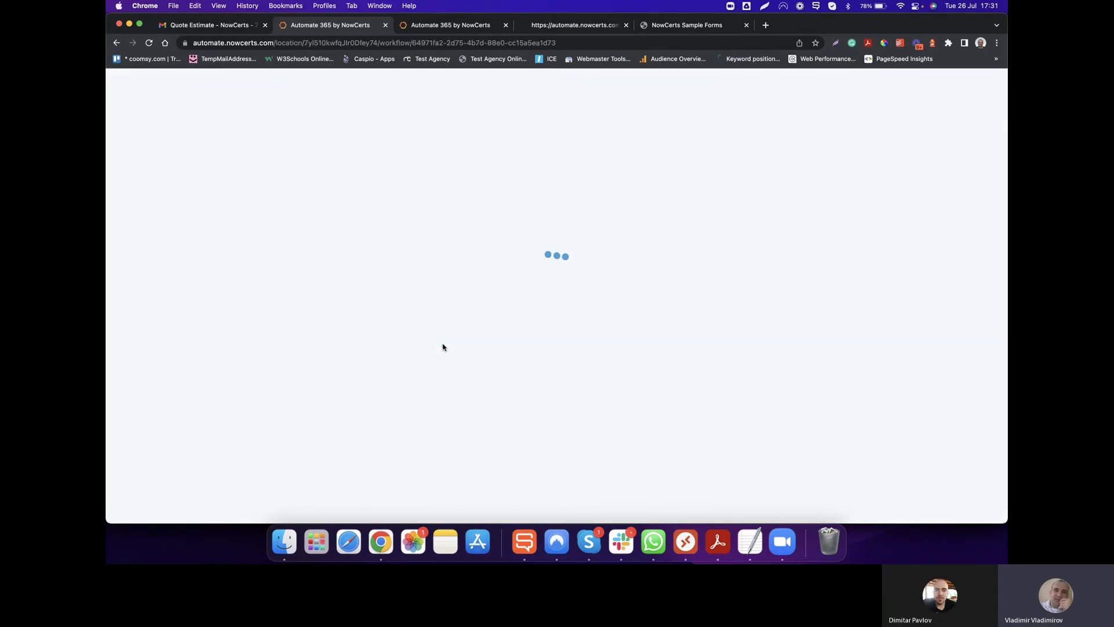
scroll(716, 335, down, 2)
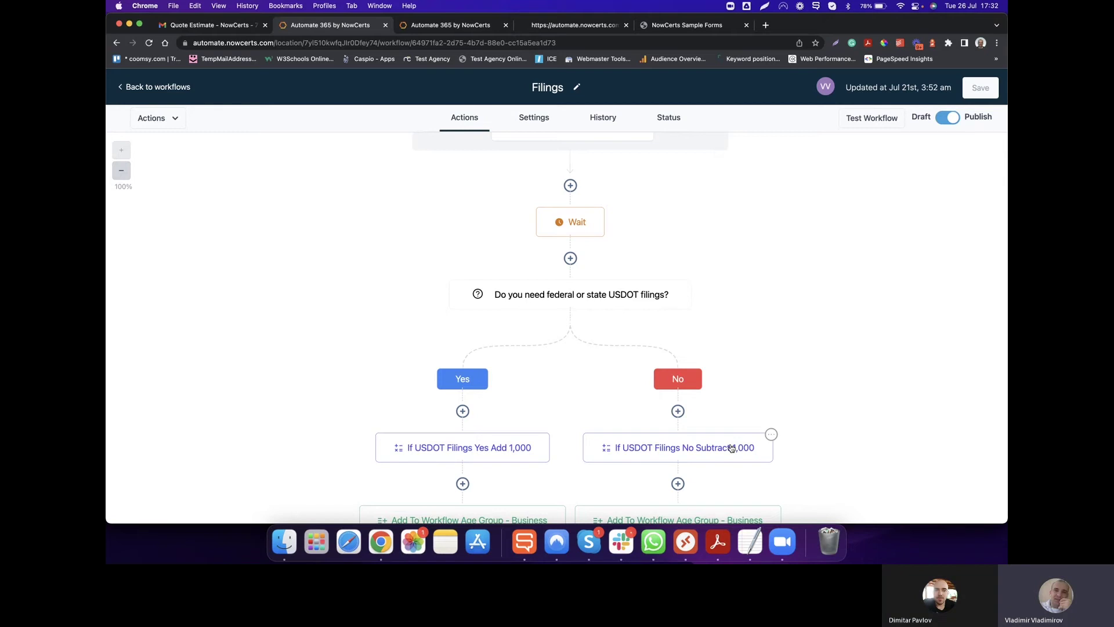
scroll(731, 273, down, 1)
scroll(732, 273, up, 2)
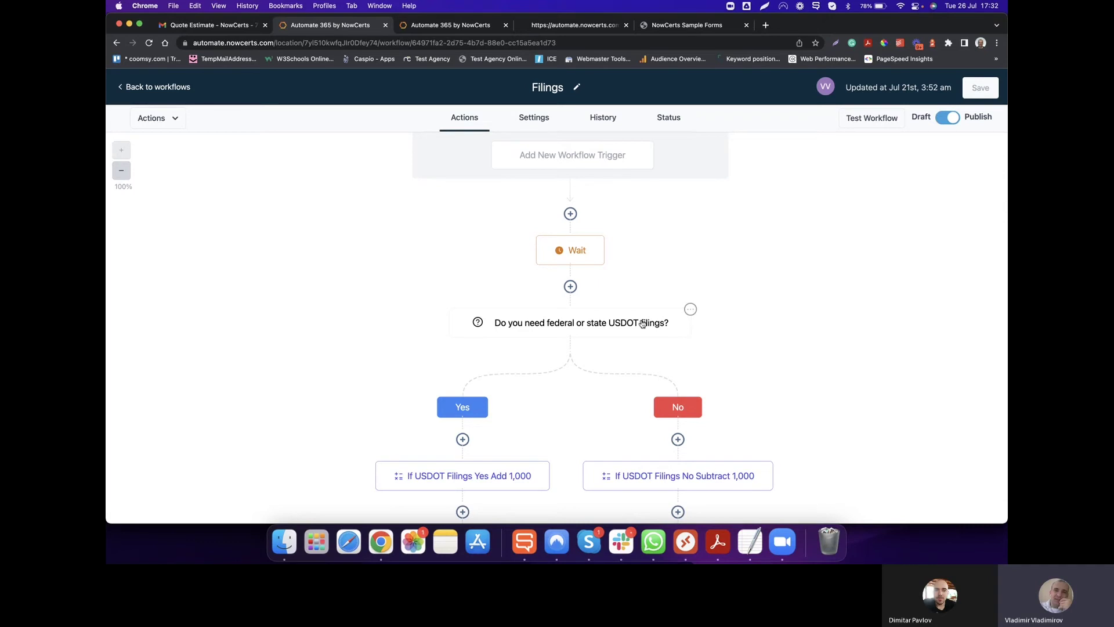
scroll(645, 294, down, 3)
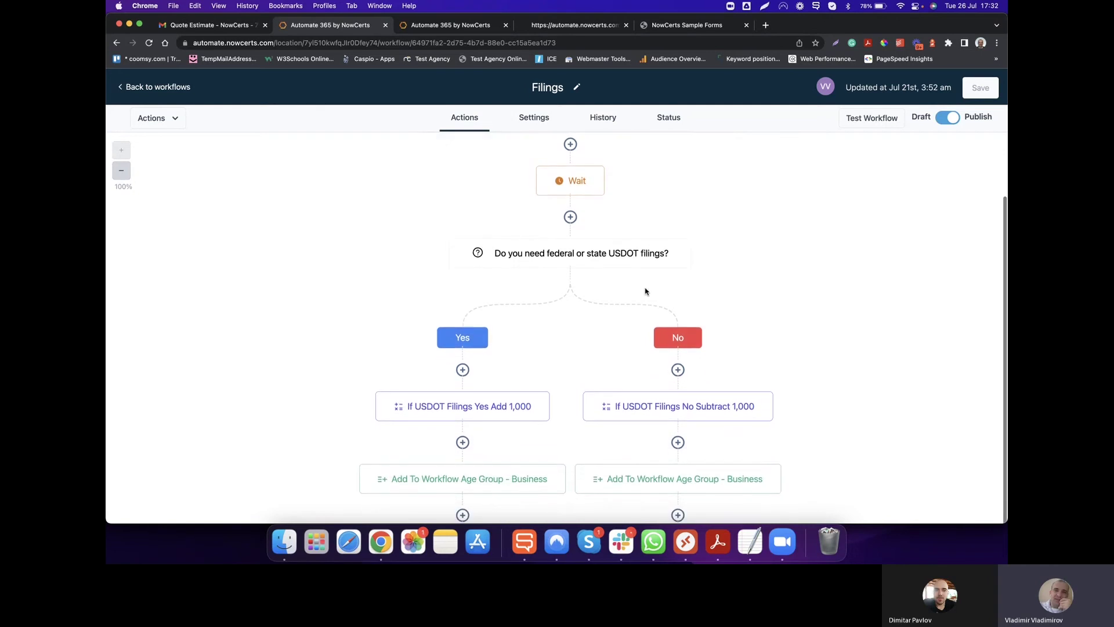
Step: Change the Yes branch math action to add 100, removing the comma from its name
click(486, 404)
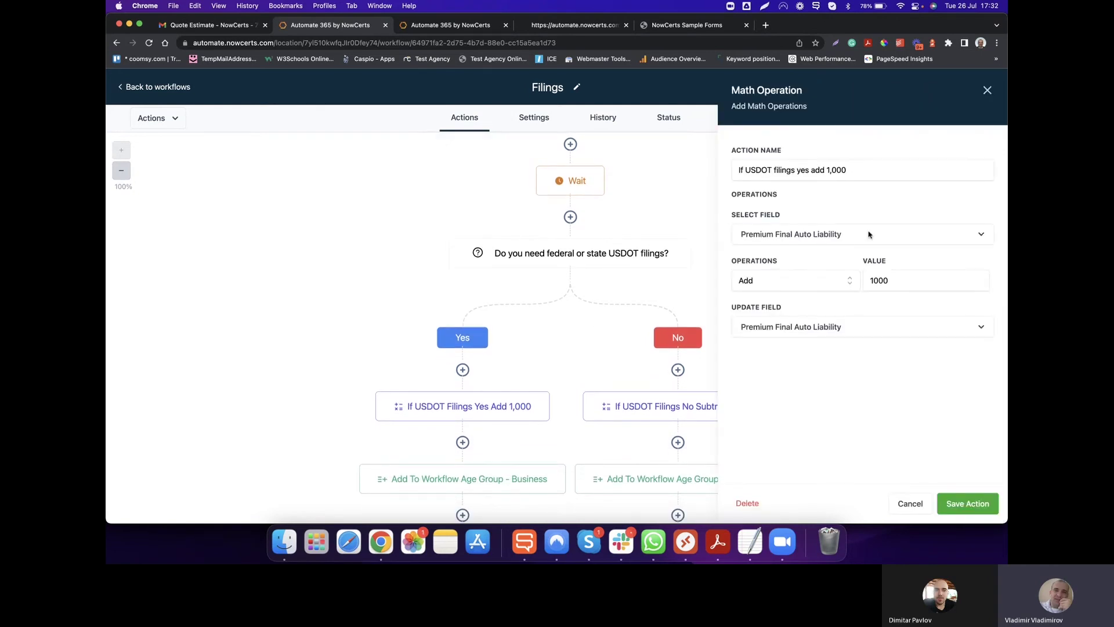
click(849, 169)
key(Left)
key(Left)
key(Left)
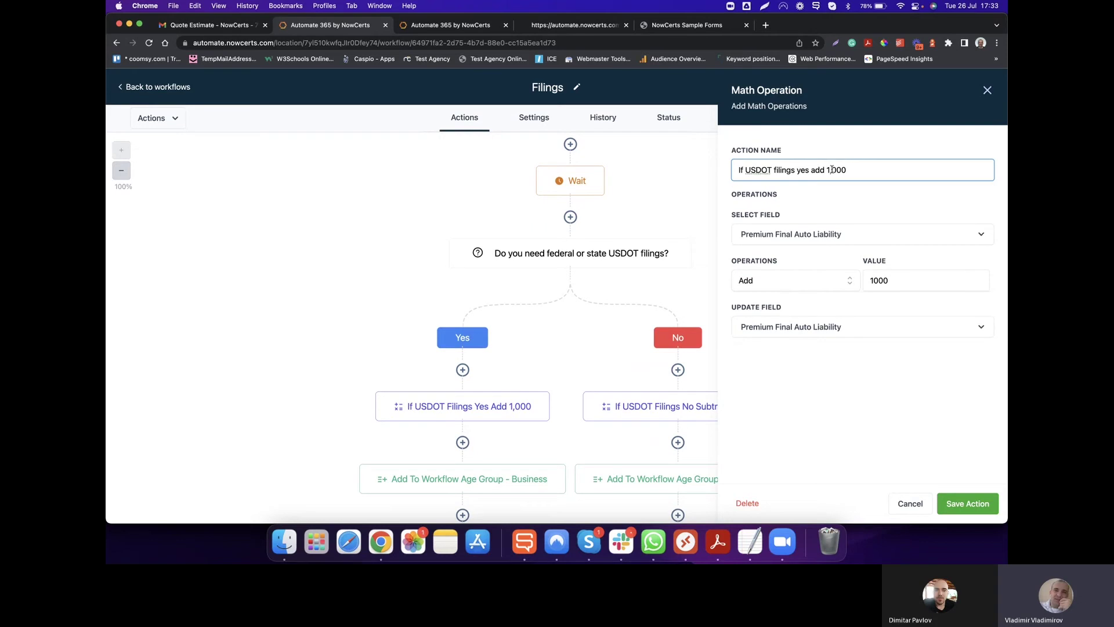
key(BackSpace)
click(901, 286)
key(BackSpace)
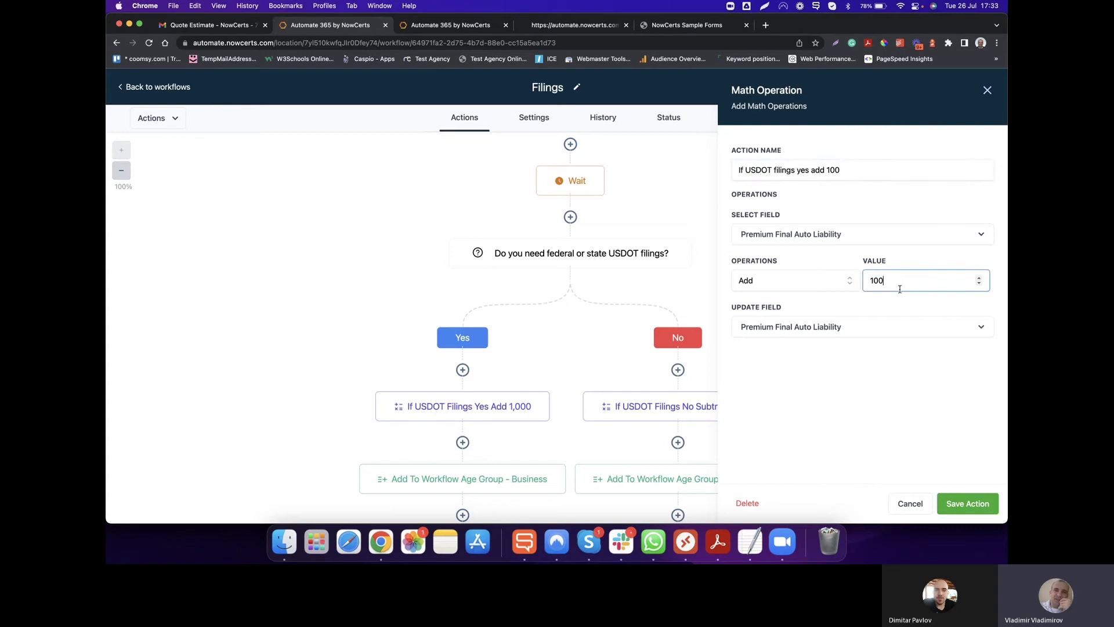
click(878, 425)
click(987, 503)
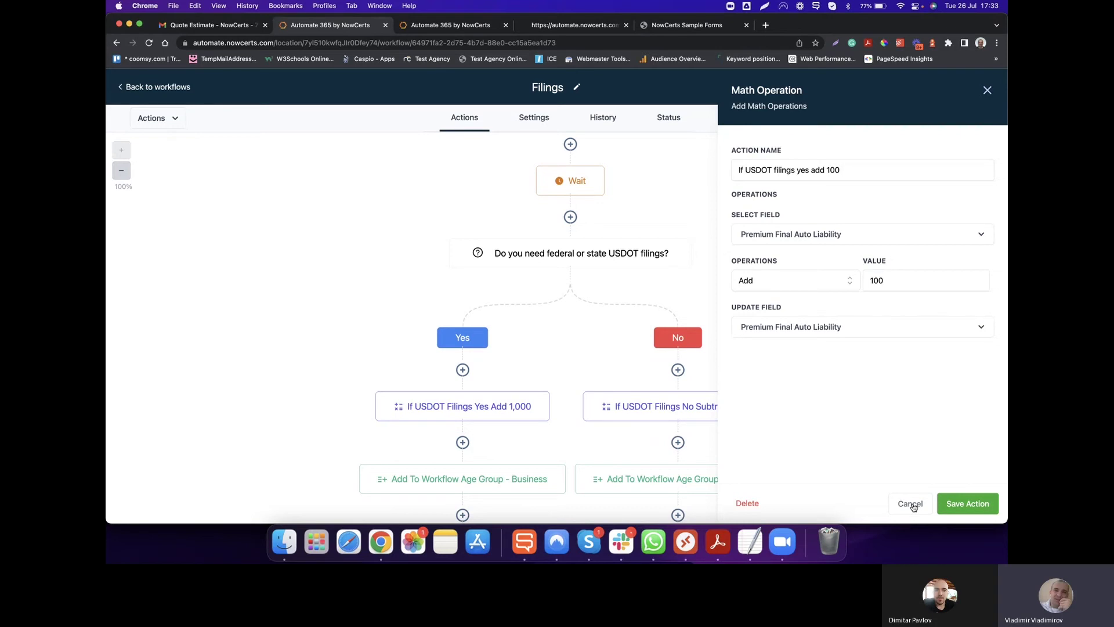
click(866, 163)
click(896, 279)
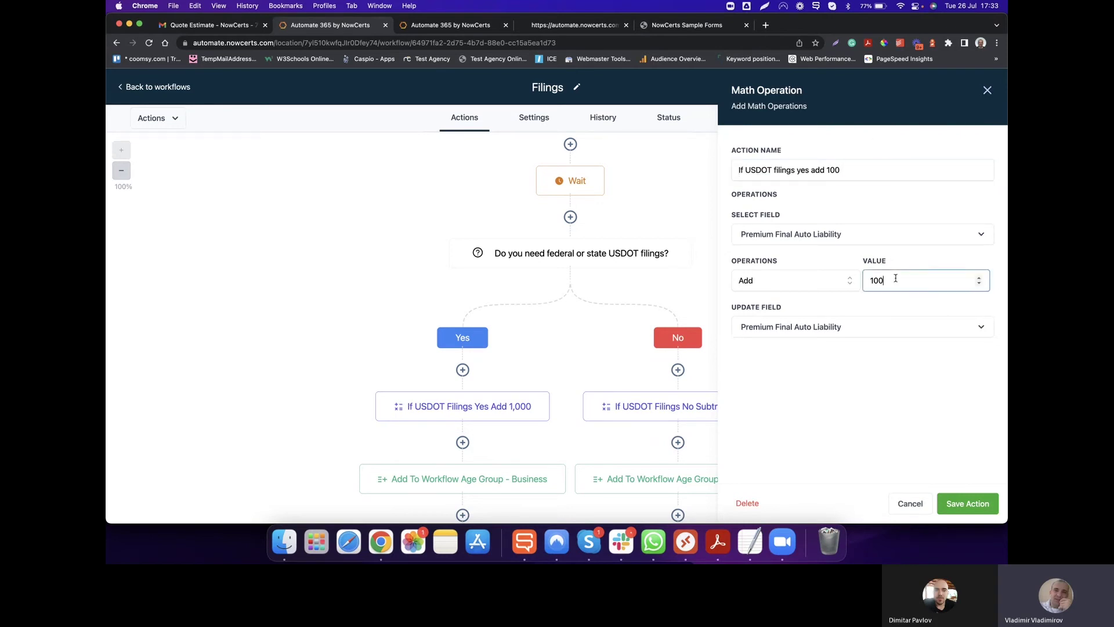
click(966, 504)
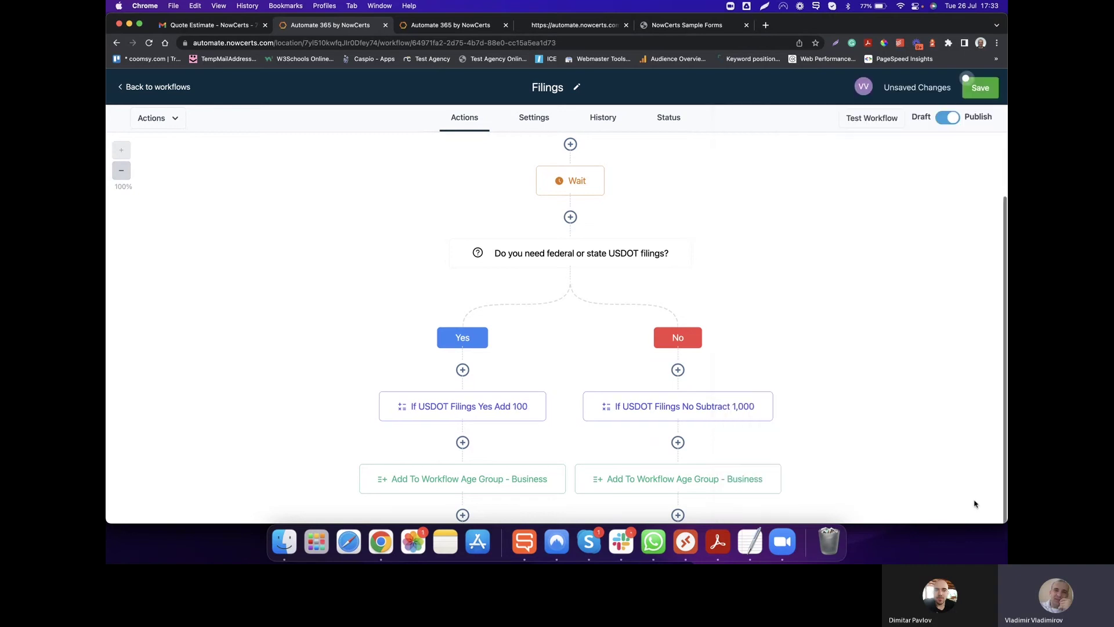
Step: Restore the action as 'If USDOT Filings Yes Add 1,000' adding 1,000, and save the workflow
click(508, 409)
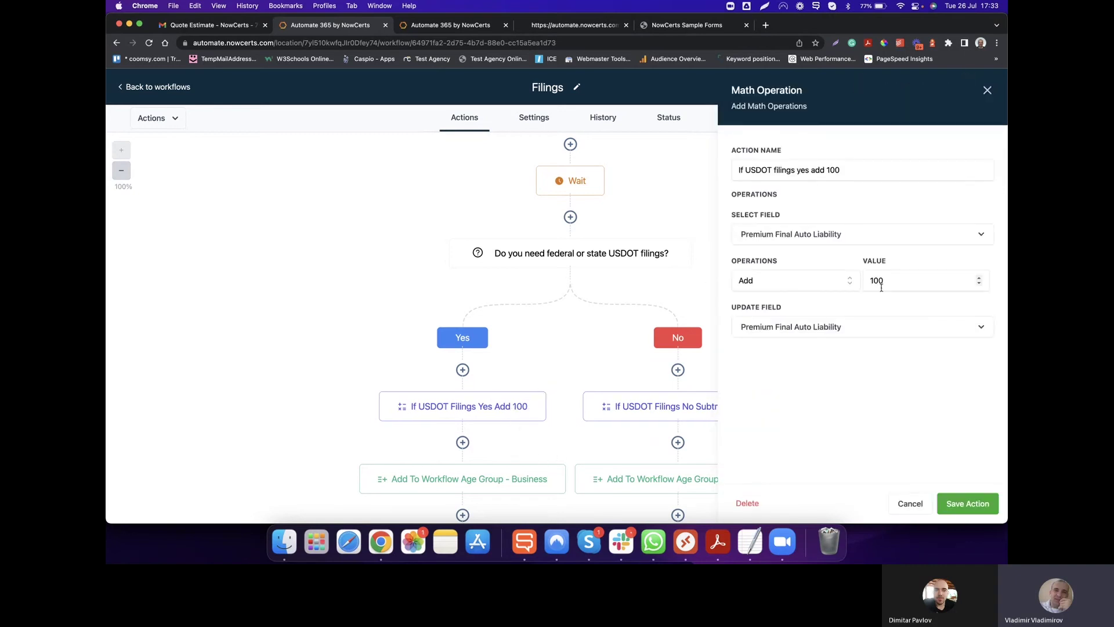
click(830, 170)
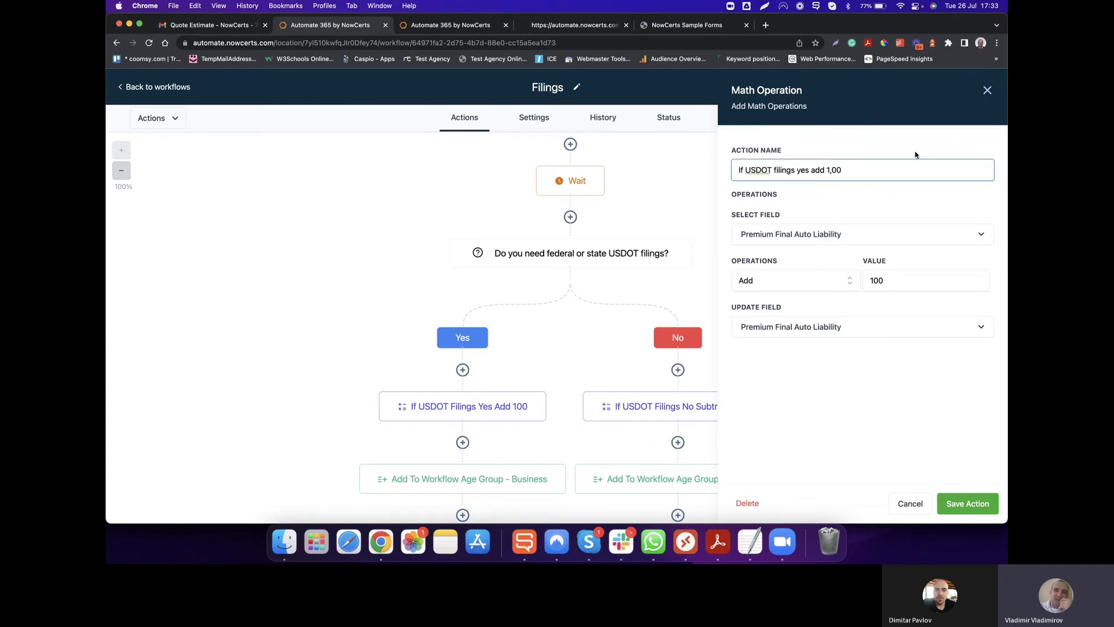
text(,0)
click(896, 278)
text(0)
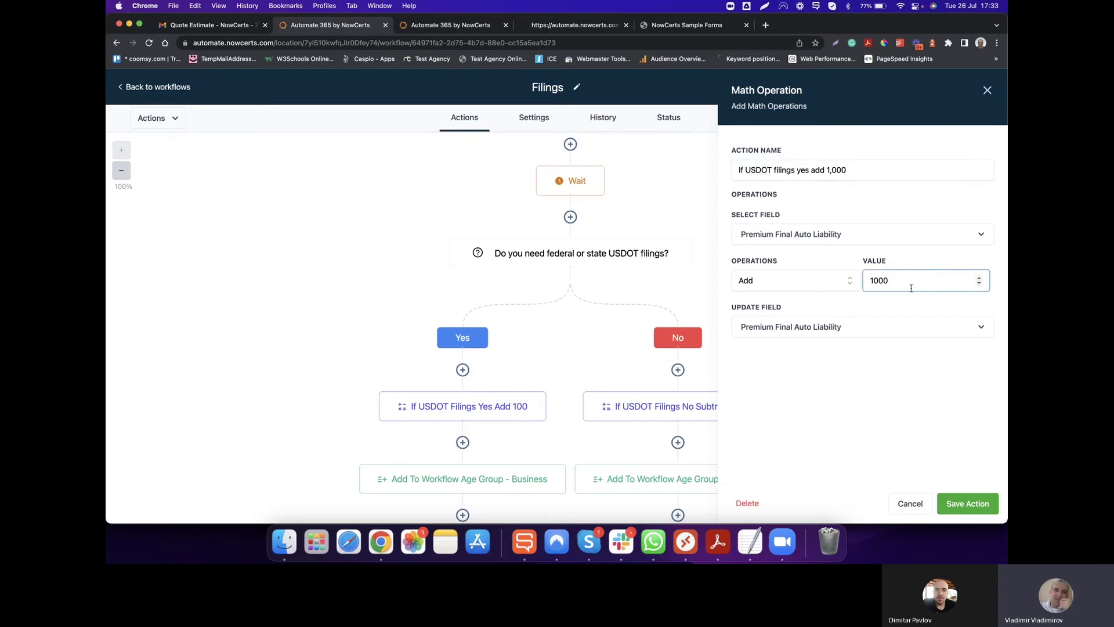
click(967, 503)
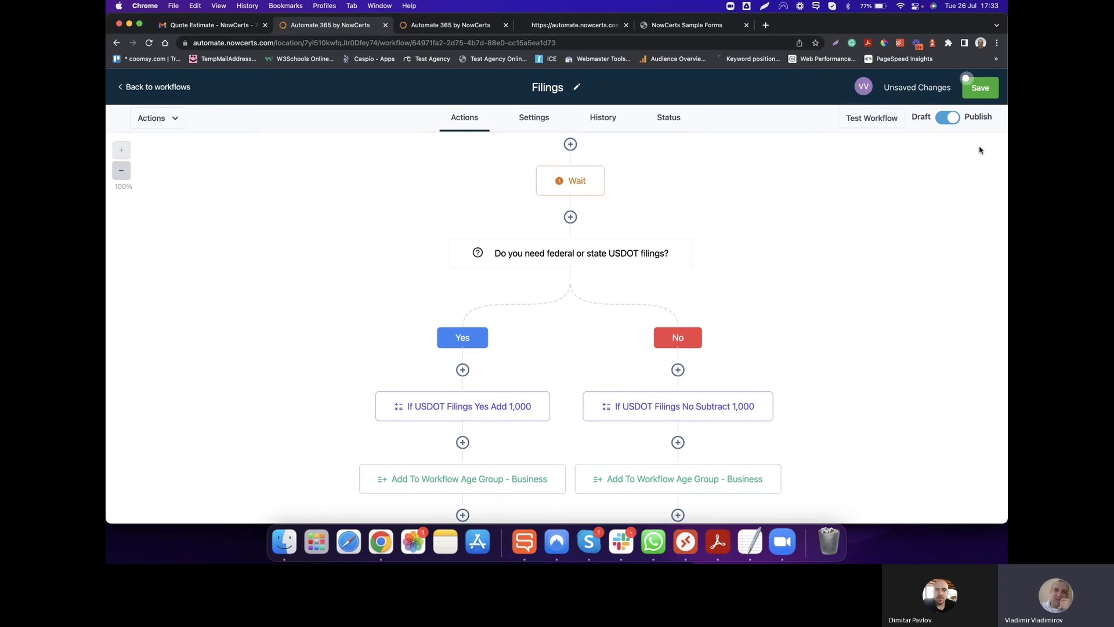
click(982, 88)
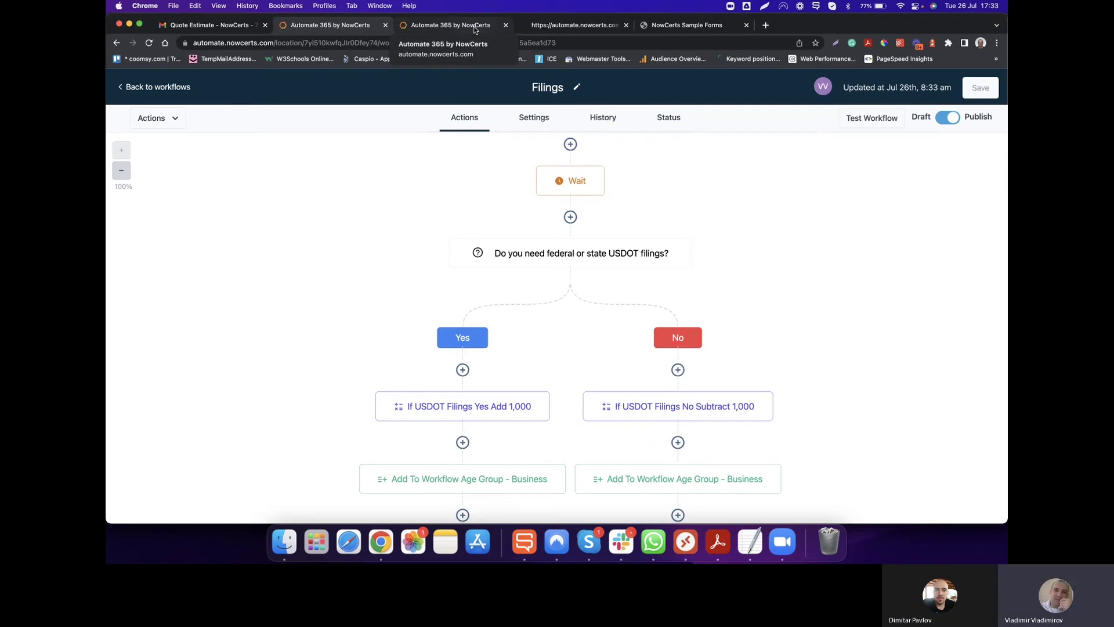
click(475, 26)
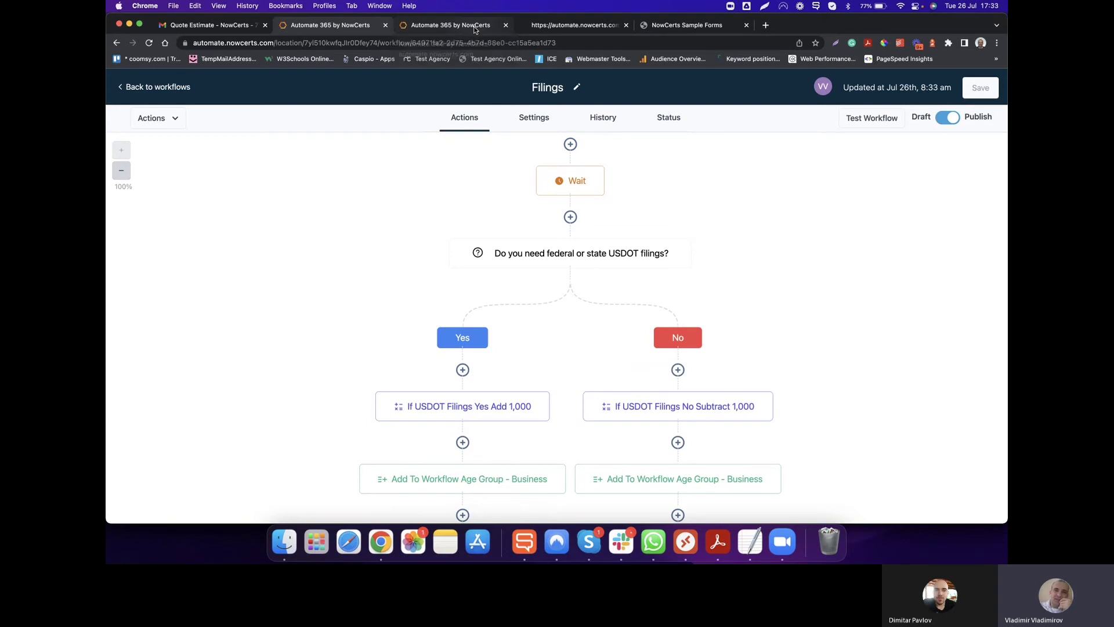
Step: Open the Commercial Auto Immediate Online Estimate preview and scroll through the embedded Business Info survey
click(553, 23)
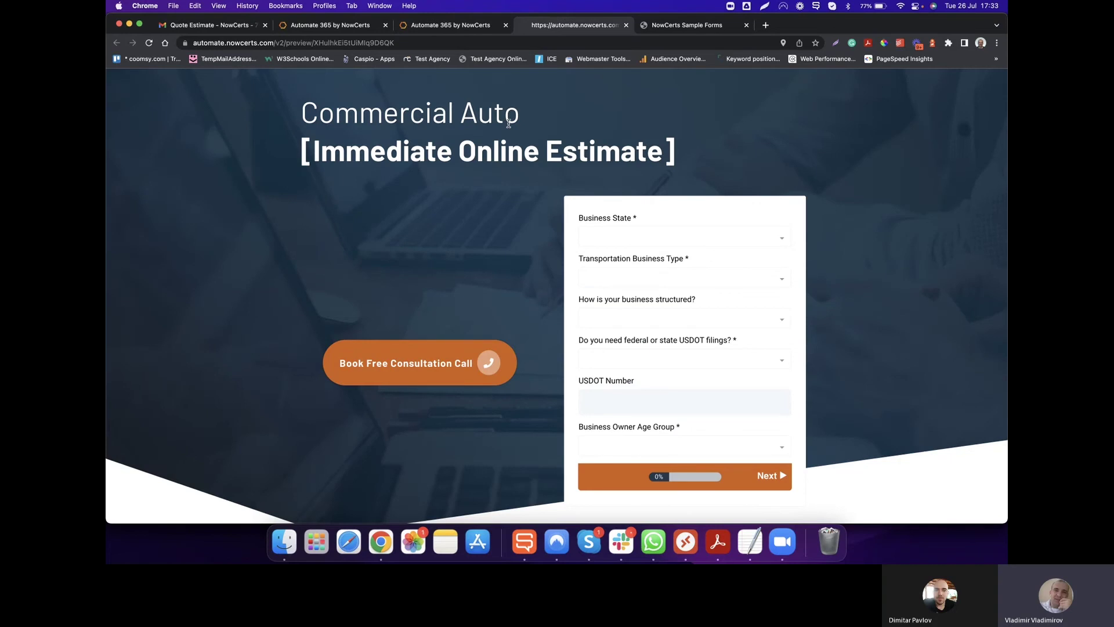
scroll(494, 217, down, 5)
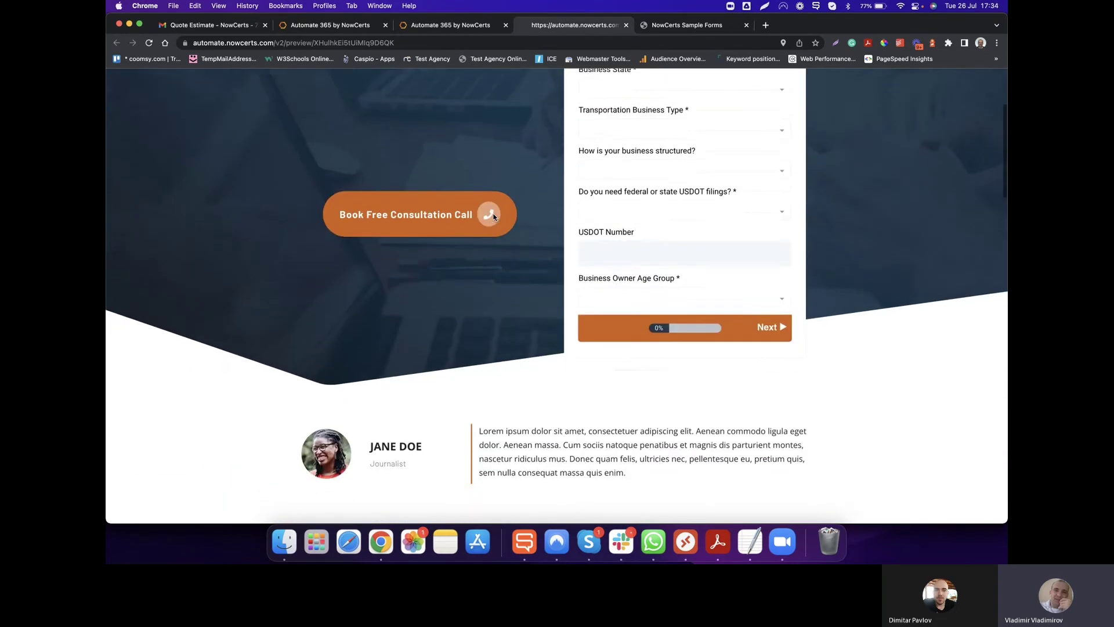
scroll(494, 217, down, 15)
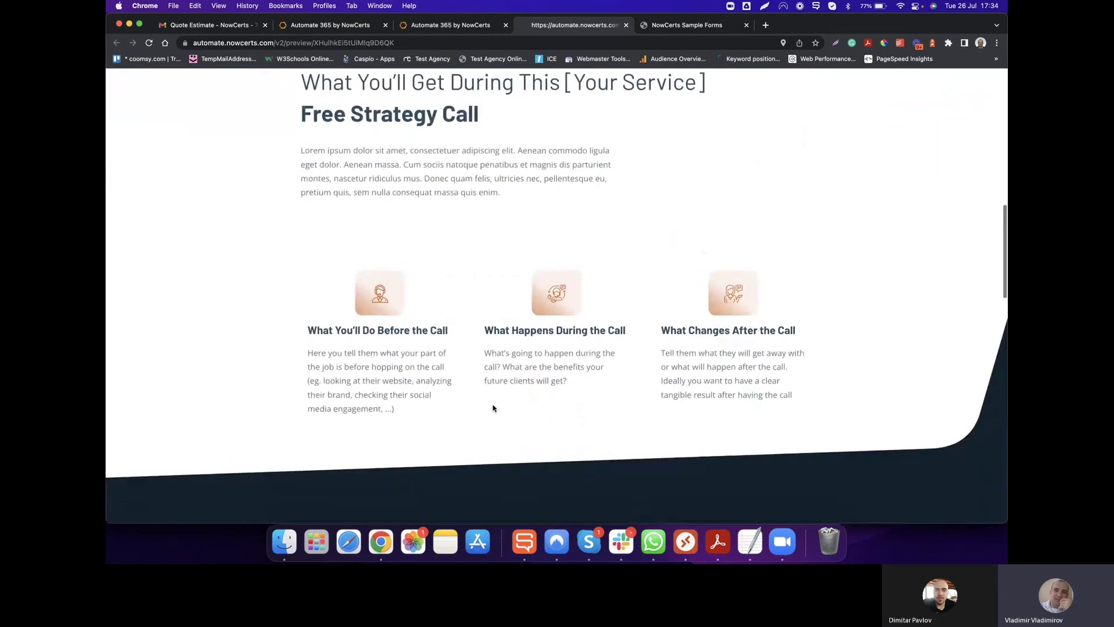
scroll(494, 408, up, 20)
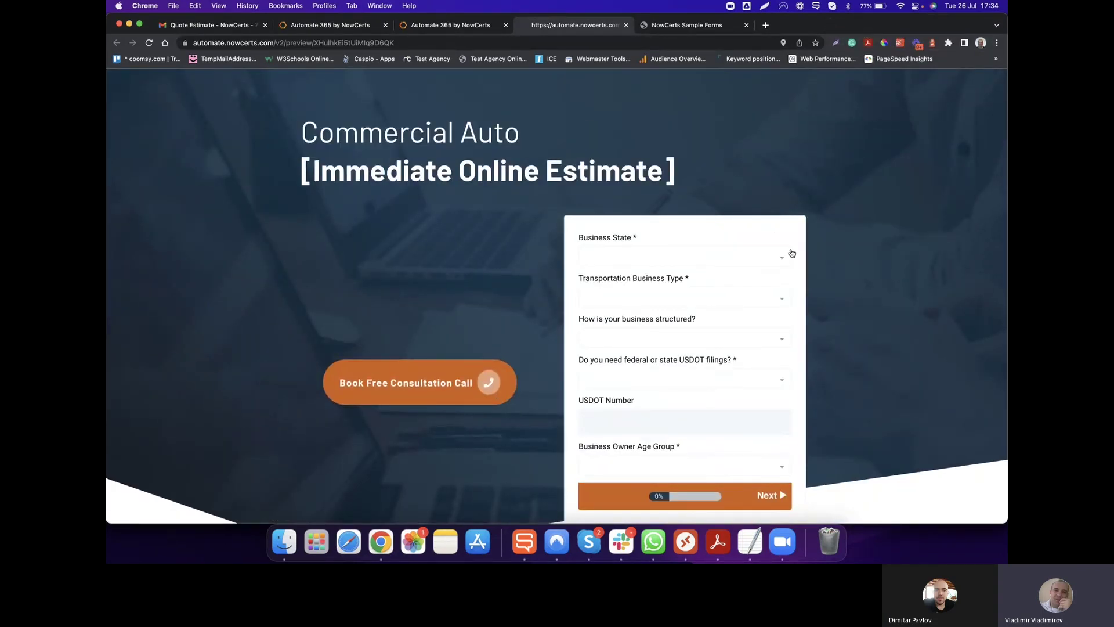
scroll(825, 254, down, 1)
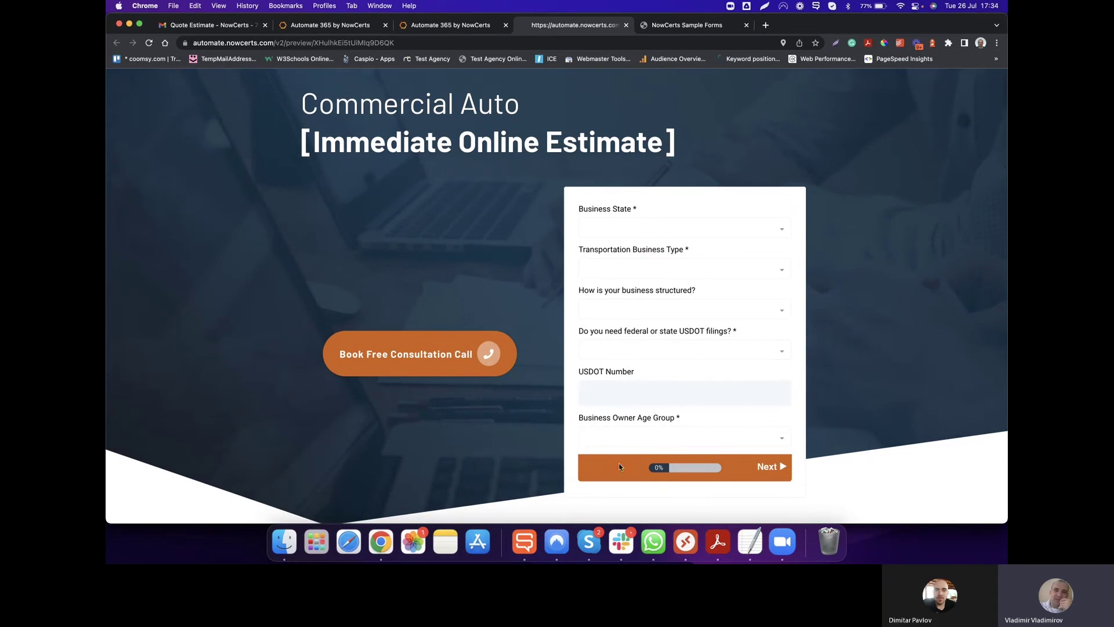
click(450, 26)
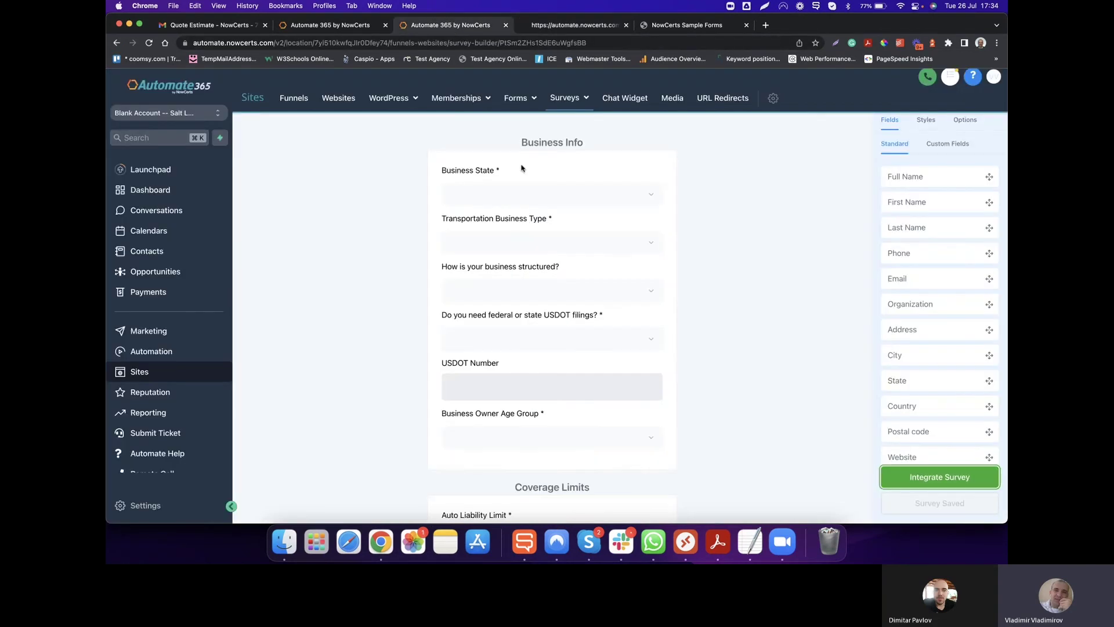
click(555, 26)
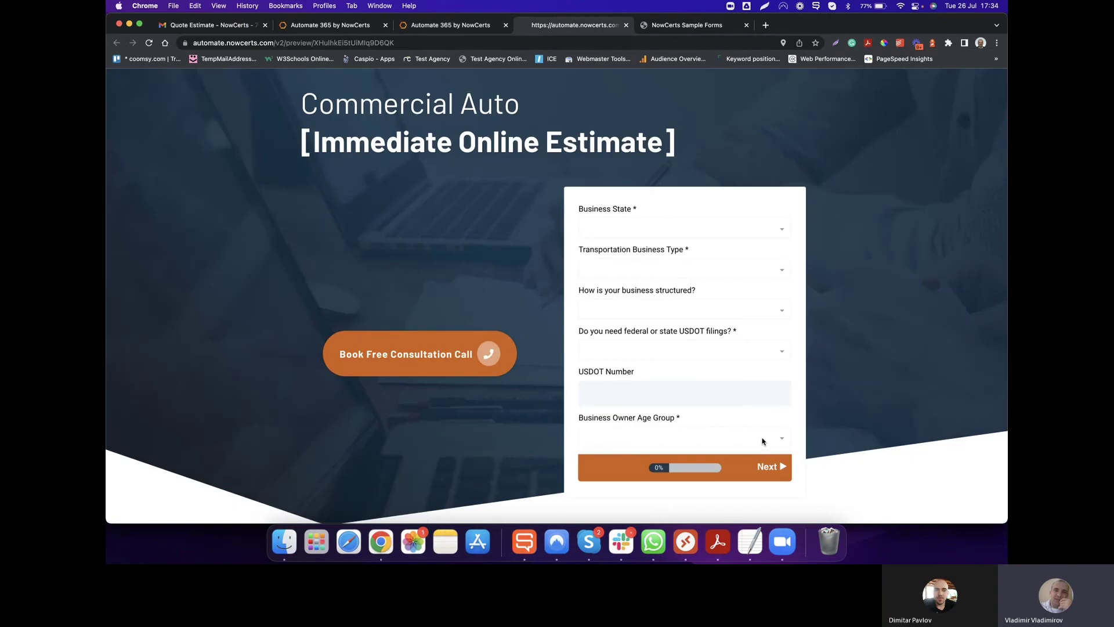
Step: Set business state AR, Trucking for Hire / General Freight, and Individual / Sole Proprietor structure
click(651, 230)
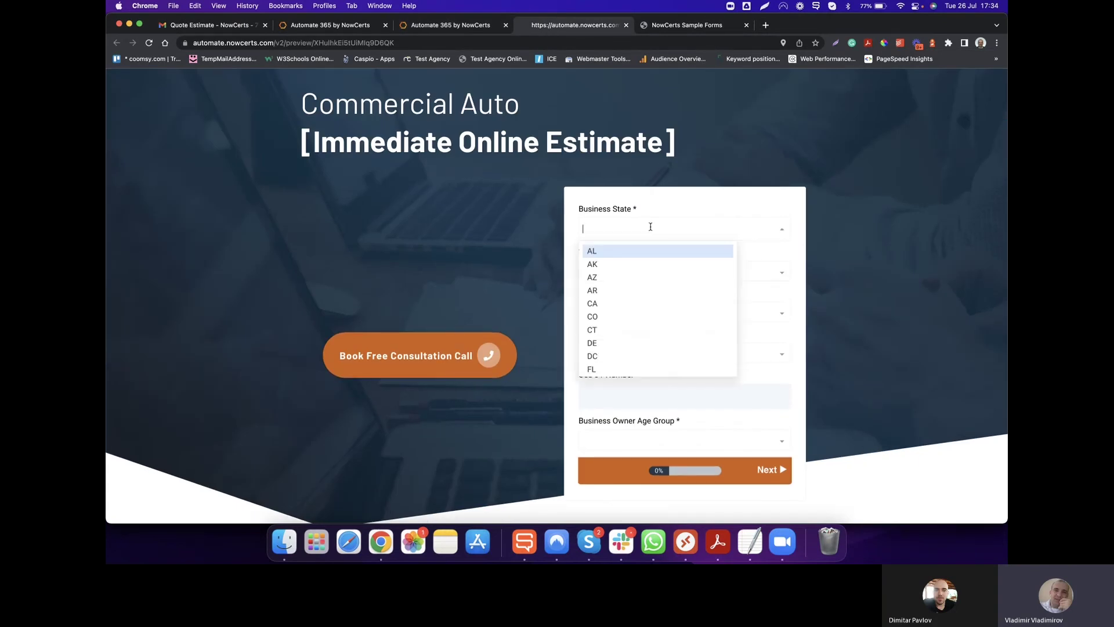
click(630, 292)
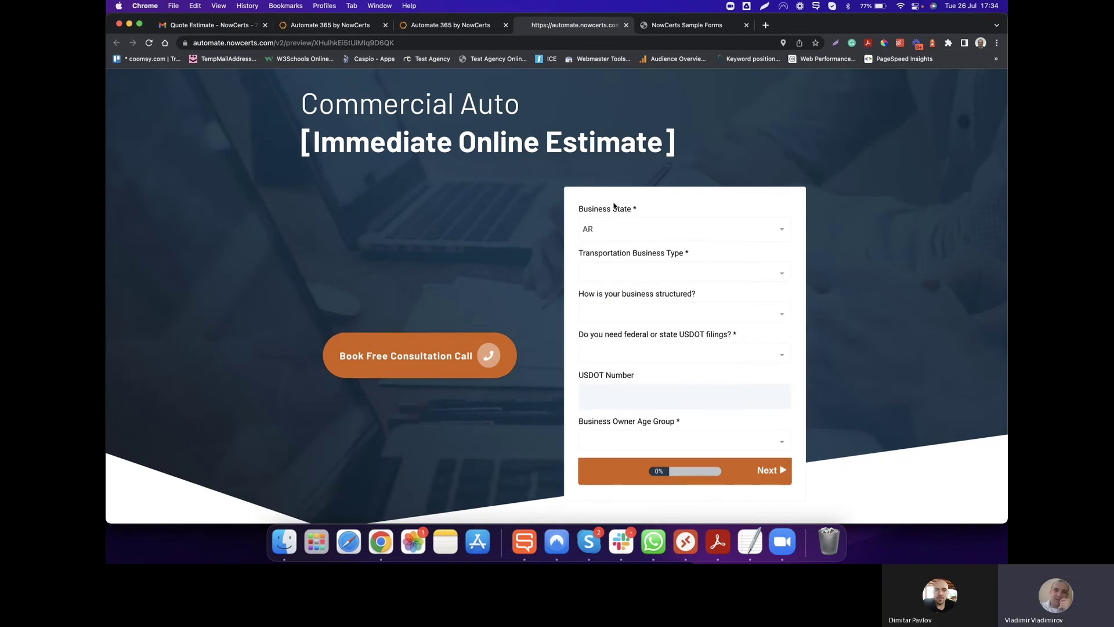
click(678, 275)
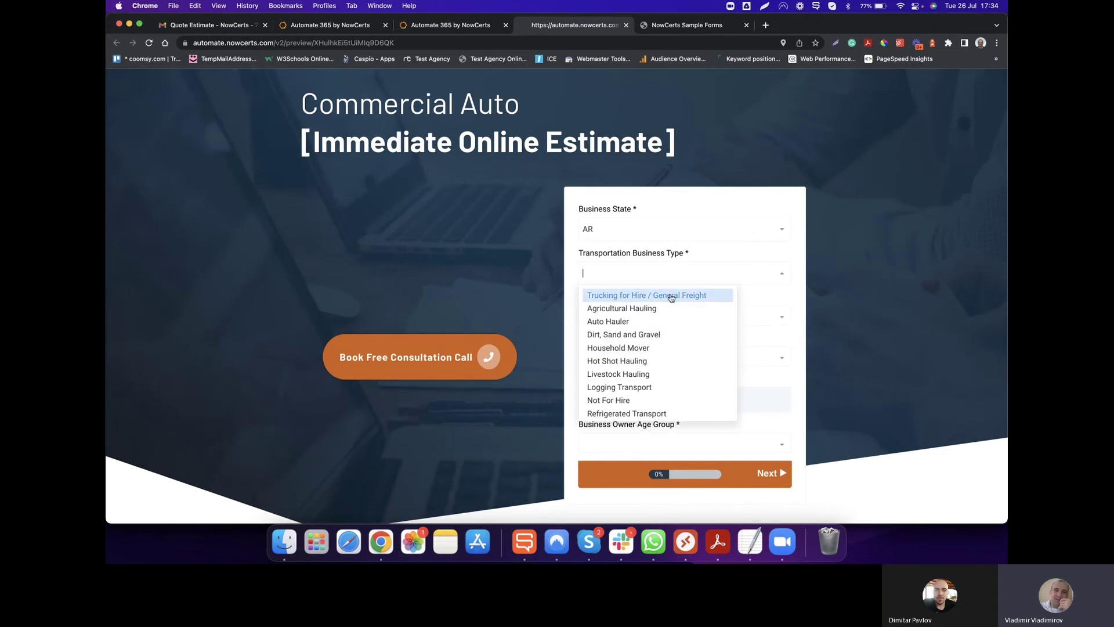
click(671, 297)
click(678, 316)
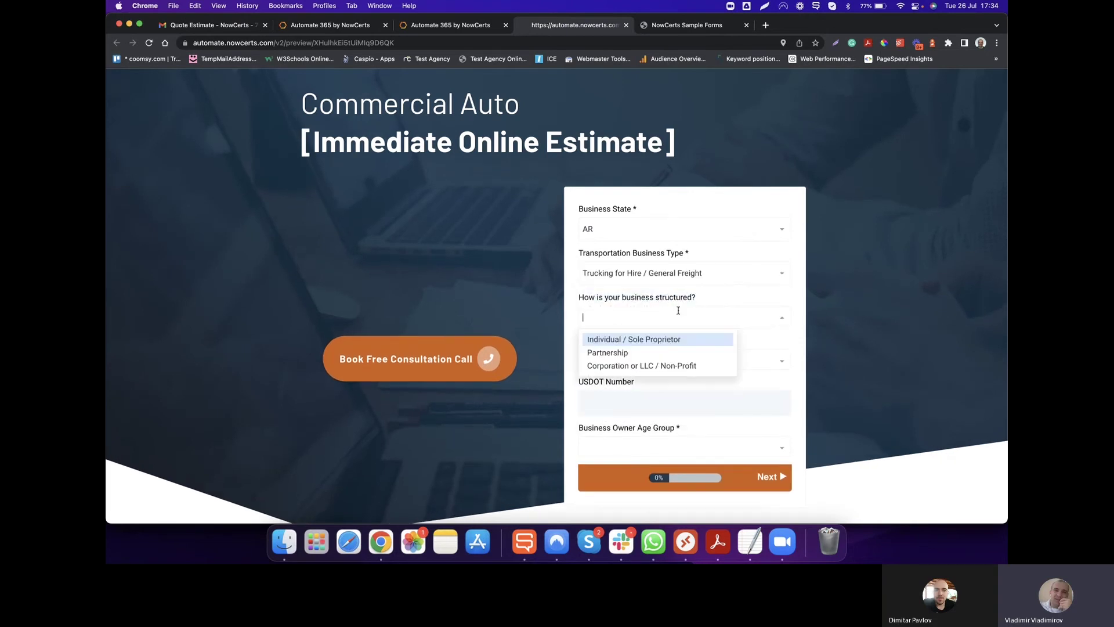
click(639, 340)
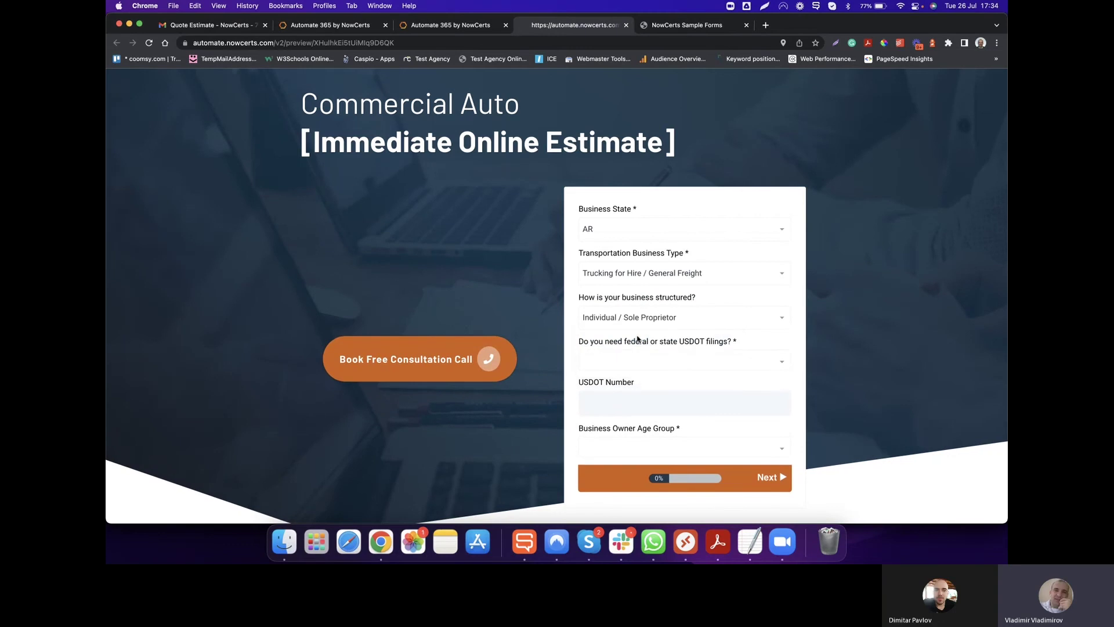
Step: Answer Yes to USDOT filings, enter a USDOT number, and pick owner age 51-60
click(662, 360)
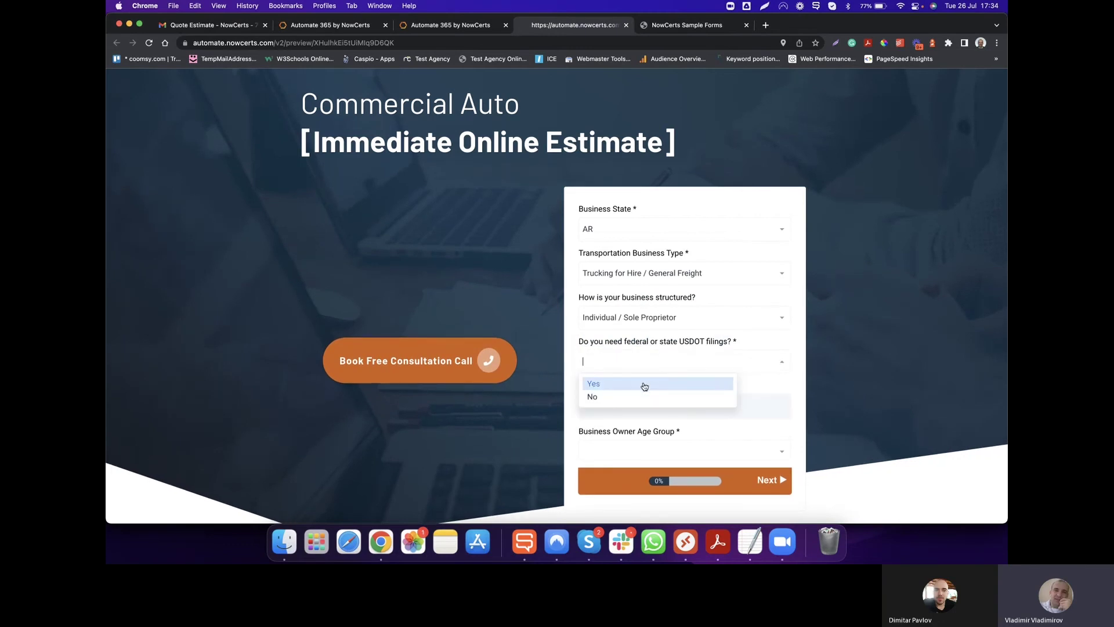
click(644, 386)
click(644, 403)
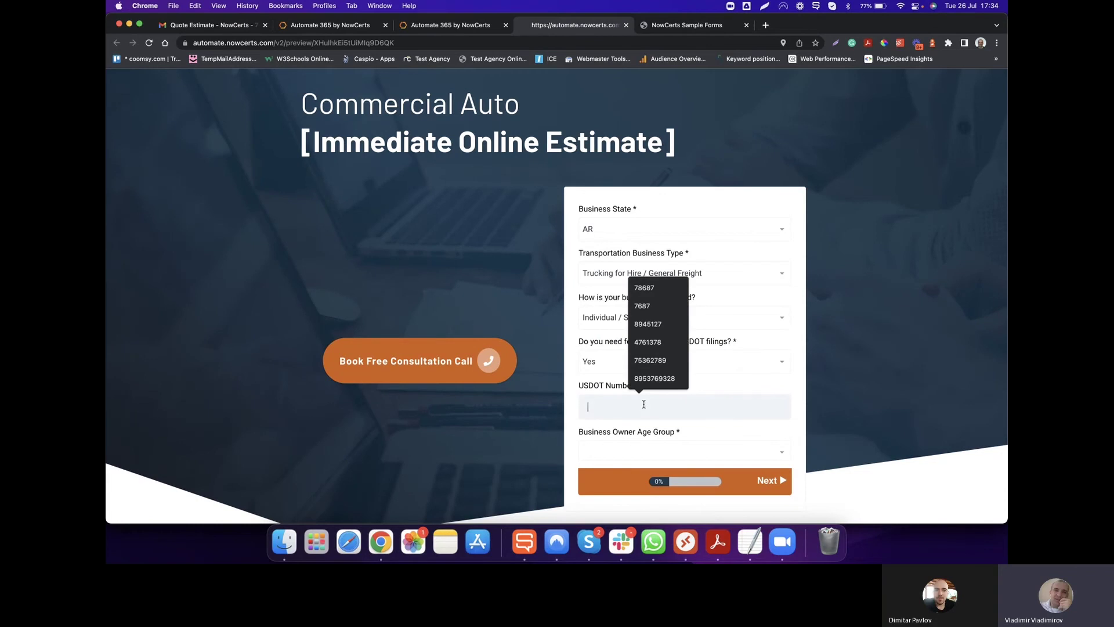
text(74218)
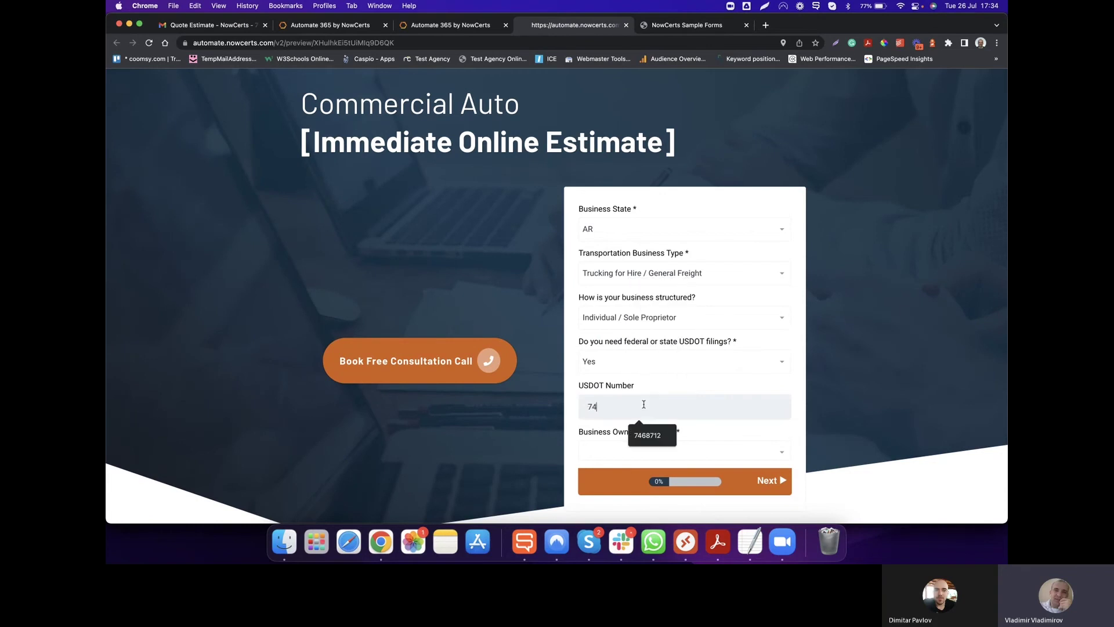
click(680, 451)
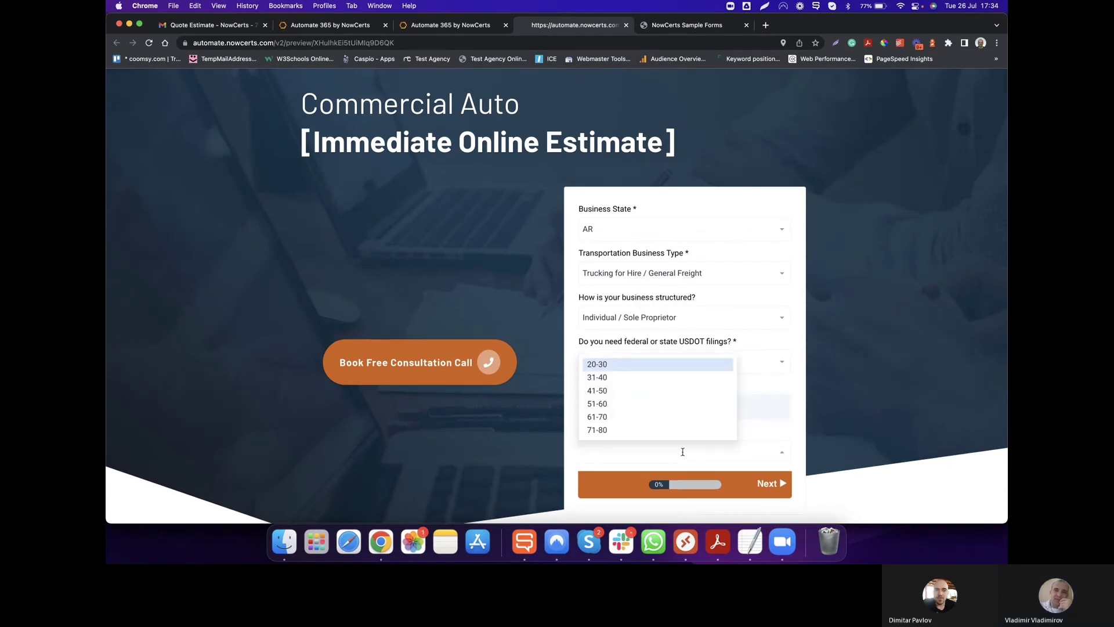
click(662, 403)
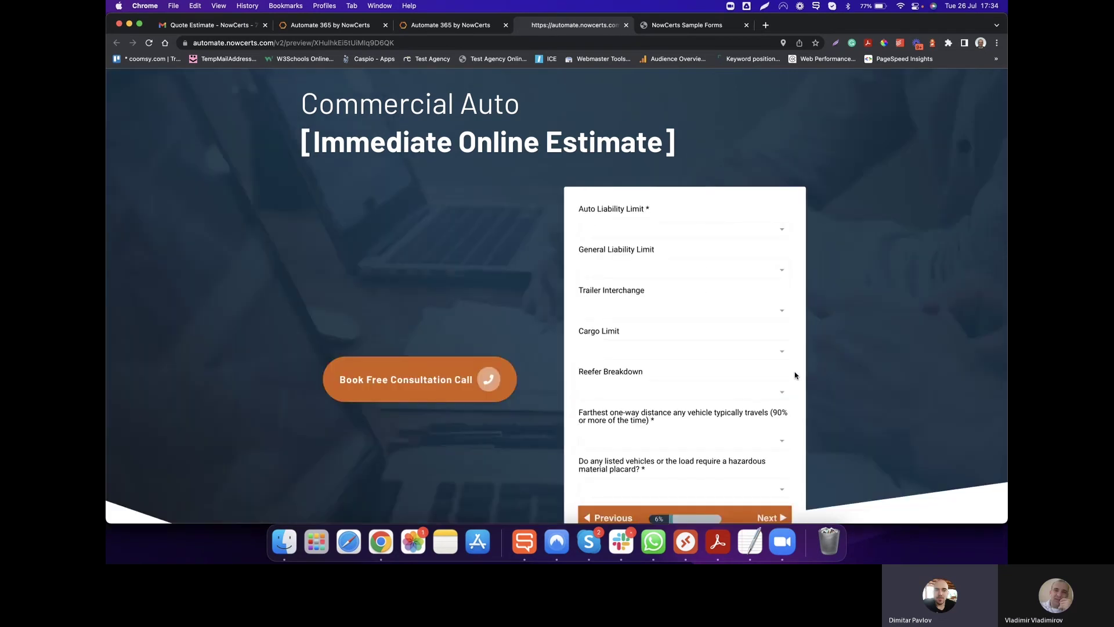
Step: Set auto and general liability limits to 1,000,000 and answer Yes for trailer interchange
click(699, 231)
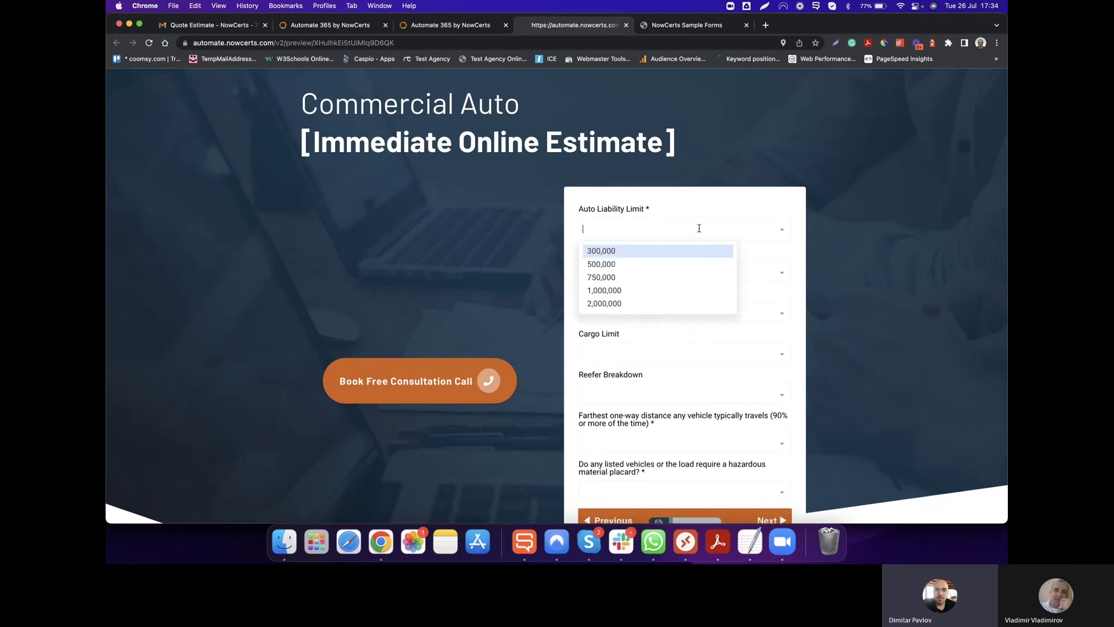
click(664, 292)
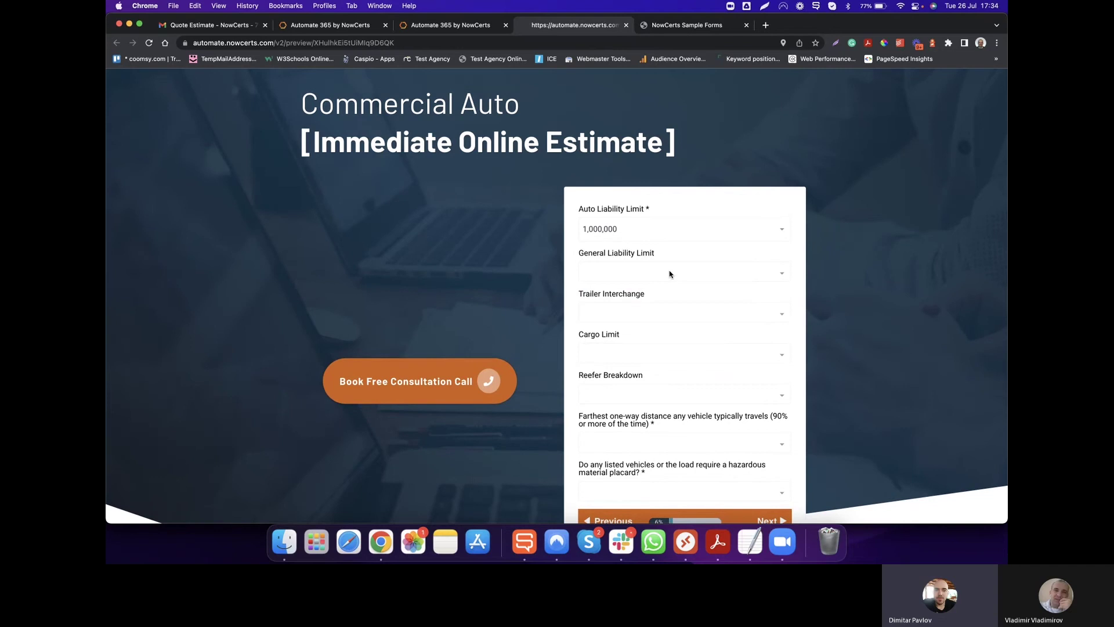
click(670, 274)
click(657, 297)
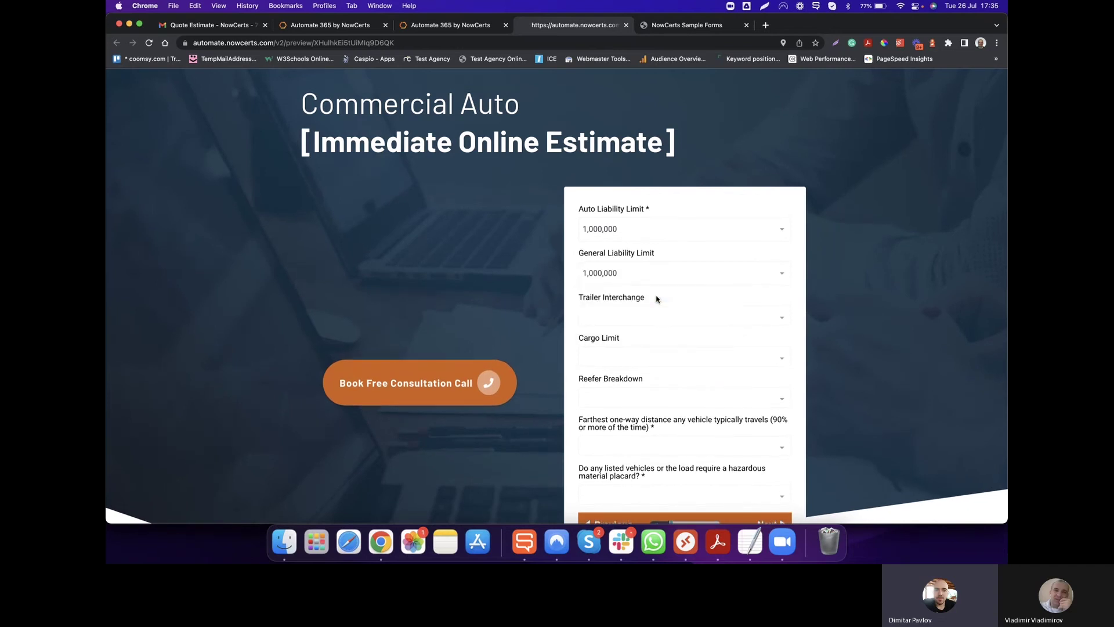
click(659, 318)
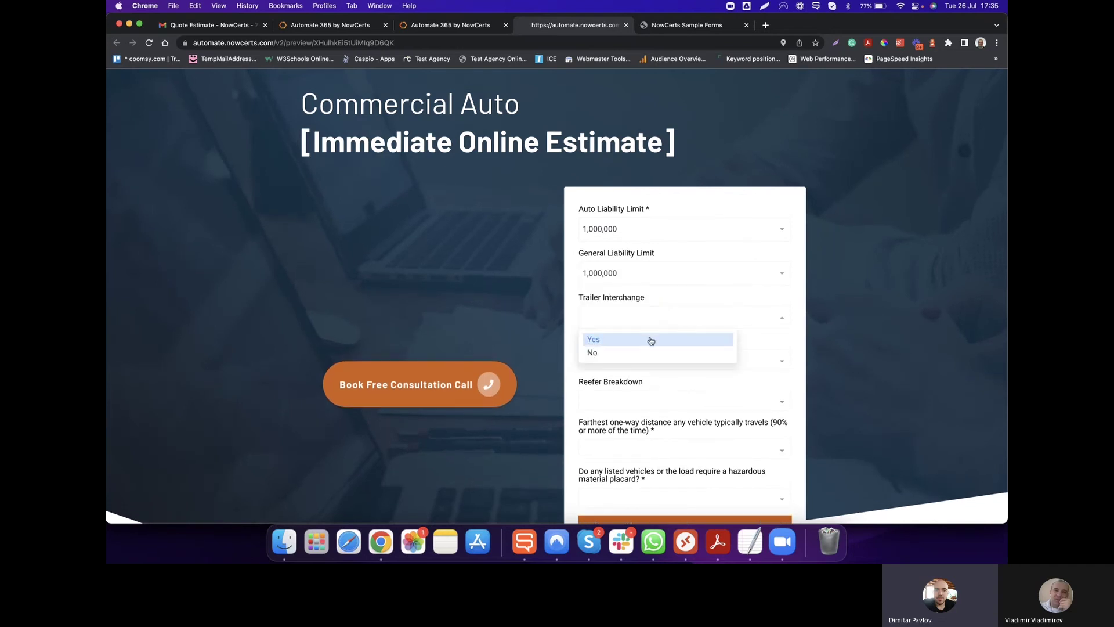
click(649, 338)
Step: Choose 100,000 cargo, Yes for reefer breakdown, 400 Miles farthest distance, and Yes for hazardous placard
click(653, 361)
click(650, 398)
click(651, 406)
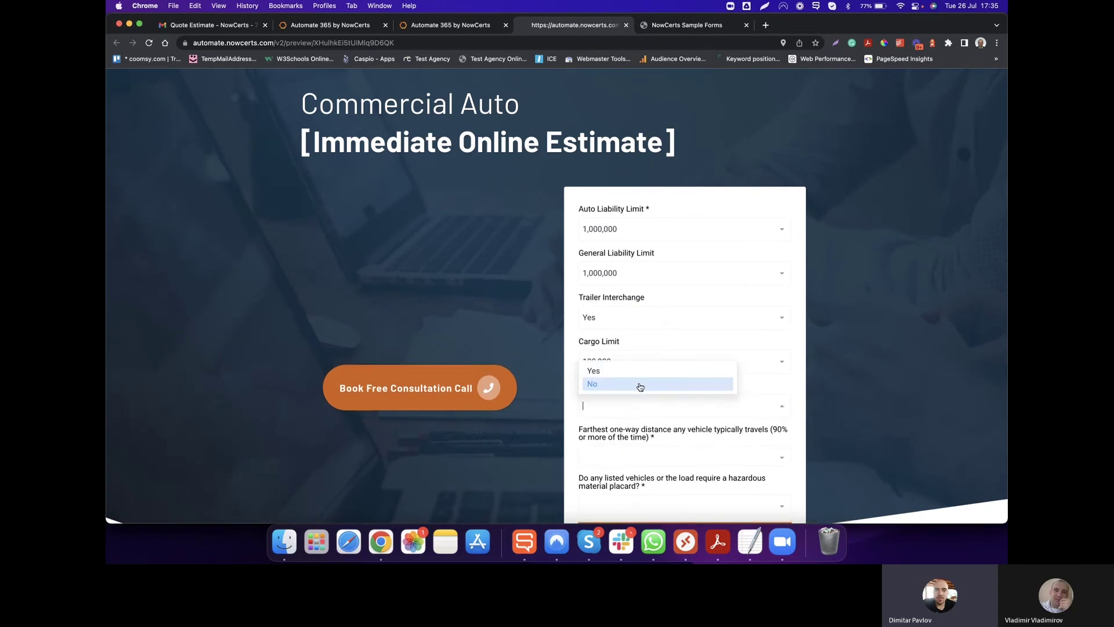
click(642, 372)
click(658, 457)
click(646, 419)
click(658, 437)
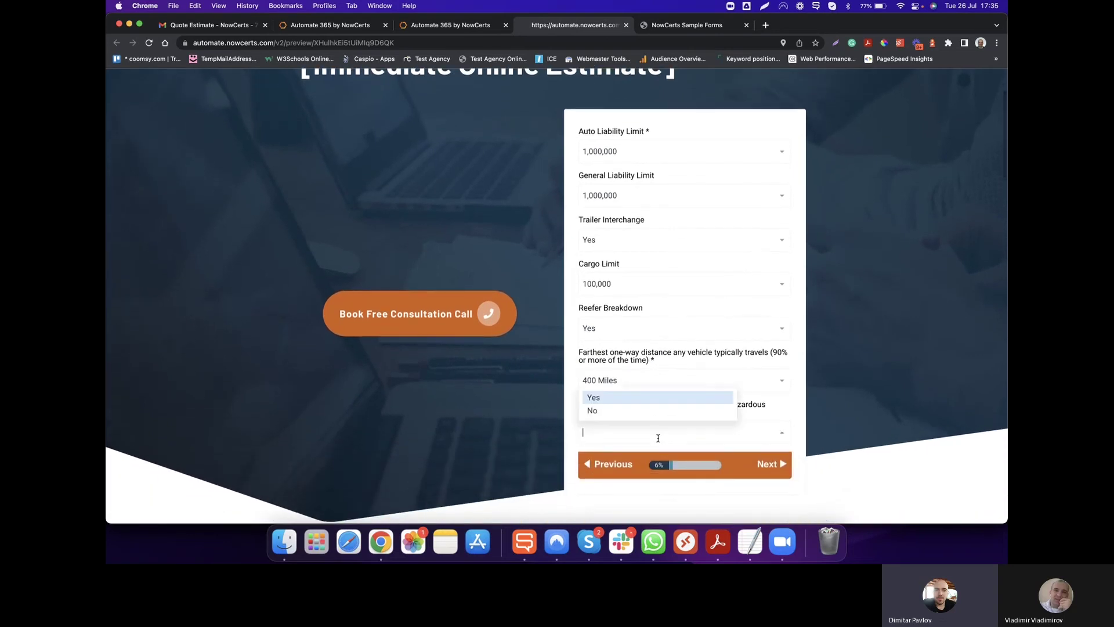
click(645, 406)
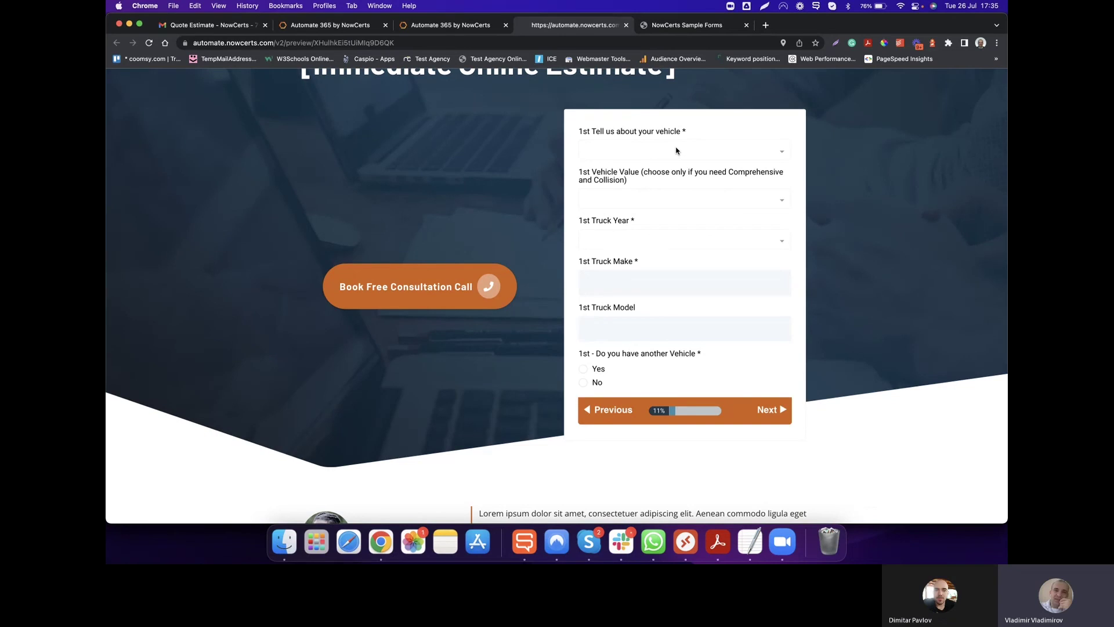
Step: Choose Truck Tractor, value 50,000 and year 2022 for the first vehicle
click(676, 151)
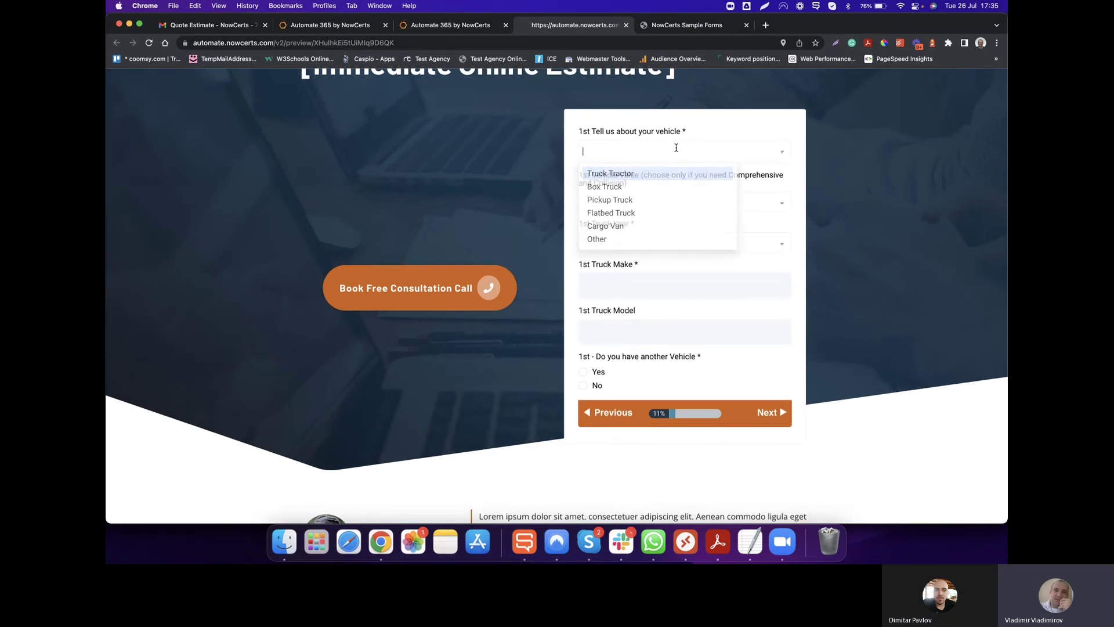
click(629, 176)
click(639, 200)
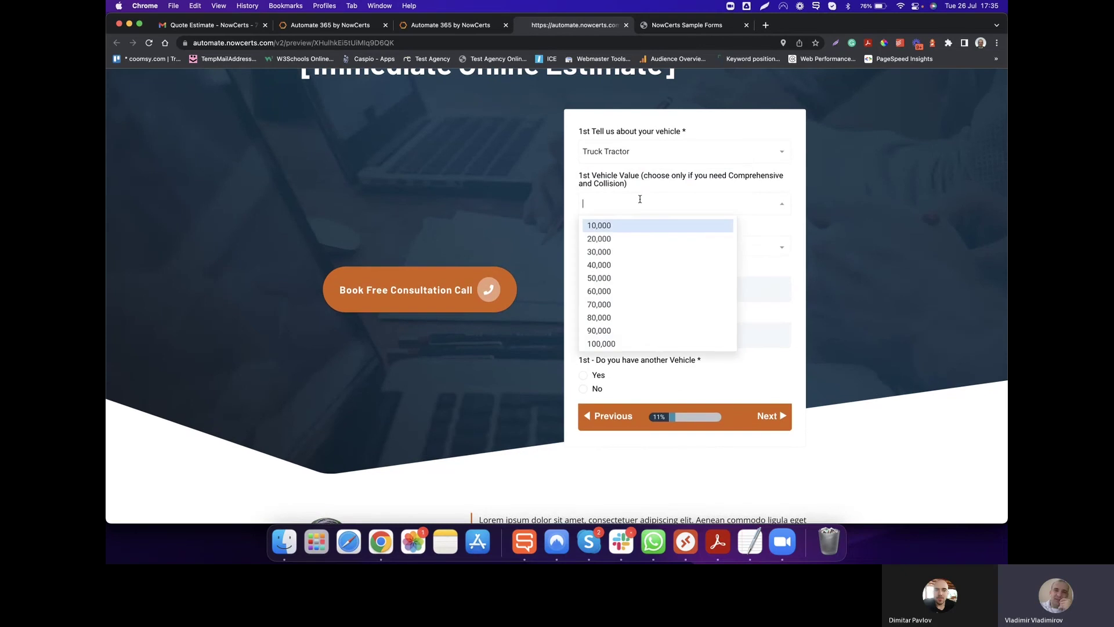
click(609, 282)
click(627, 250)
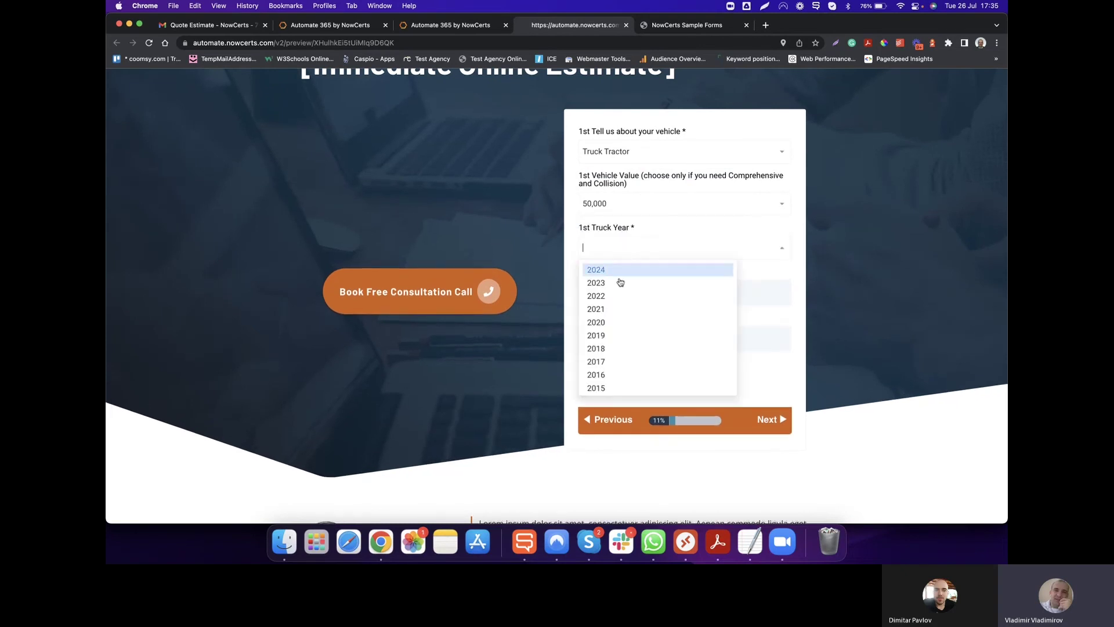
click(619, 297)
Step: Enter 'Make' and 'Model' for the truck and answer No to having another vehicle
click(634, 298)
text(Make)
key(Tab)
text(Model)
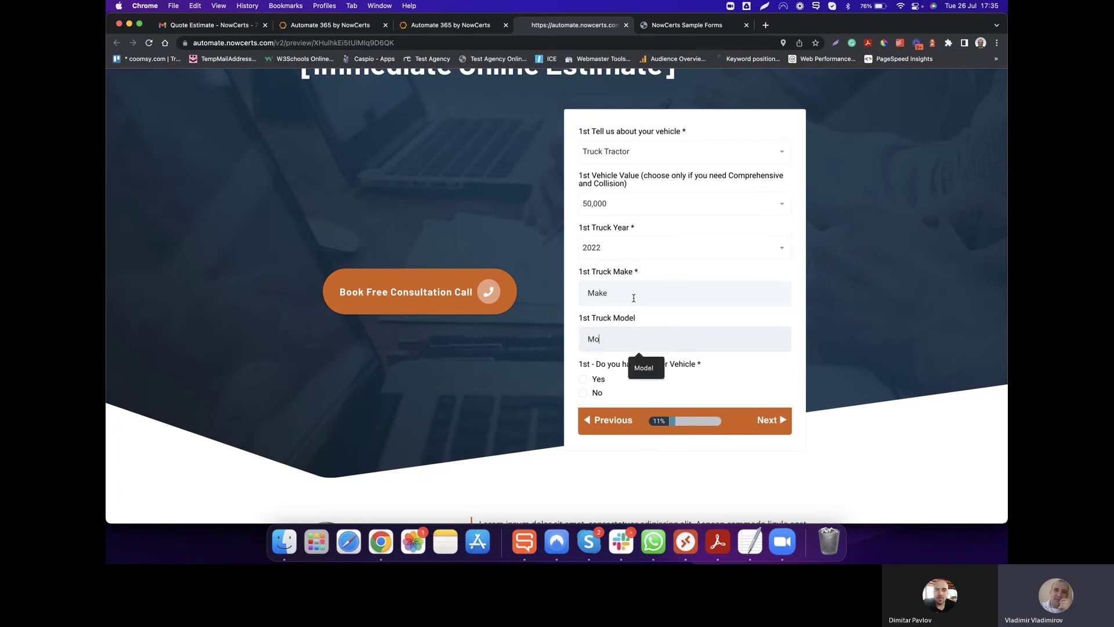
click(583, 393)
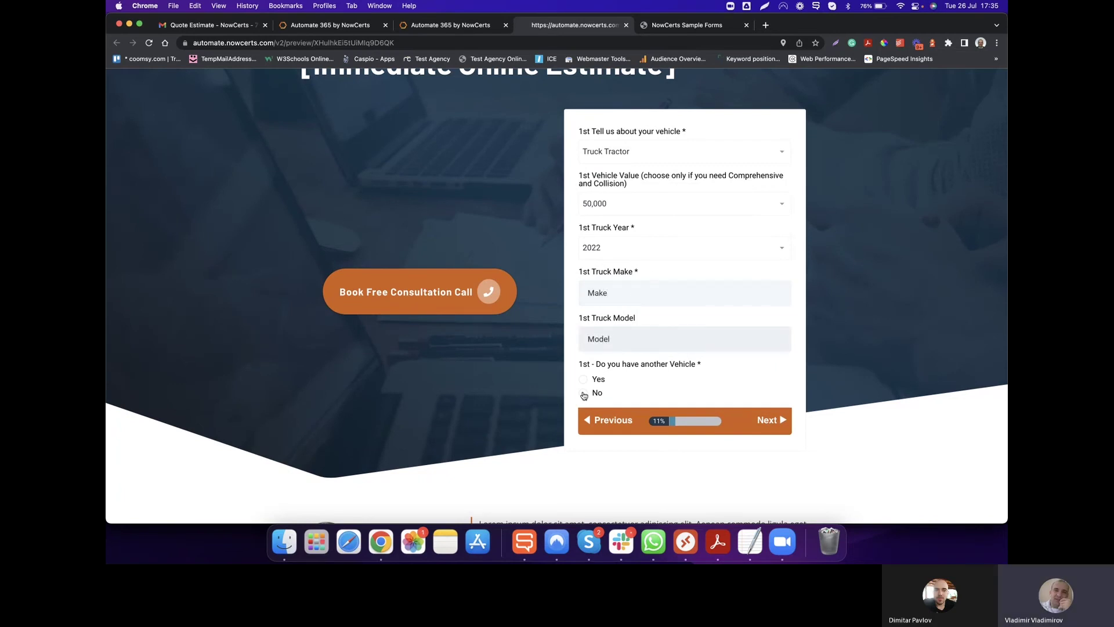